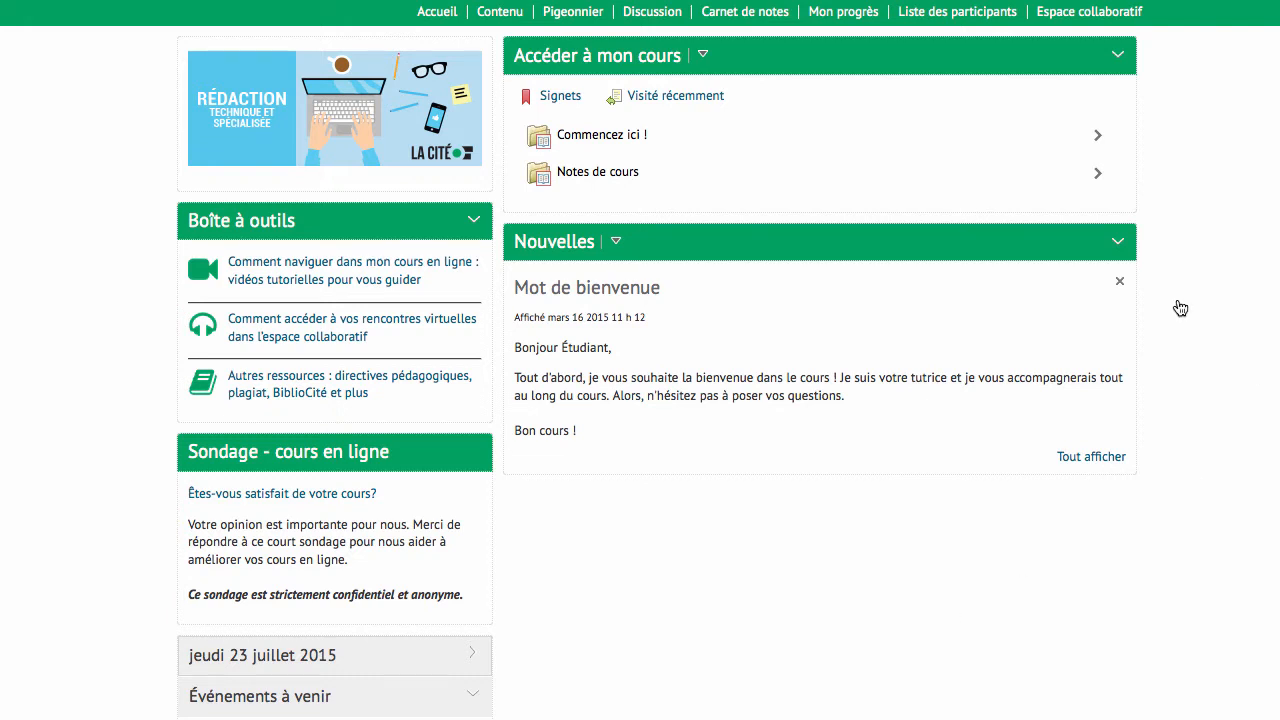
Start a new thread in the Présentation topic of the course discussions
{"action": "left_click", "coordinate": [651, 14]}
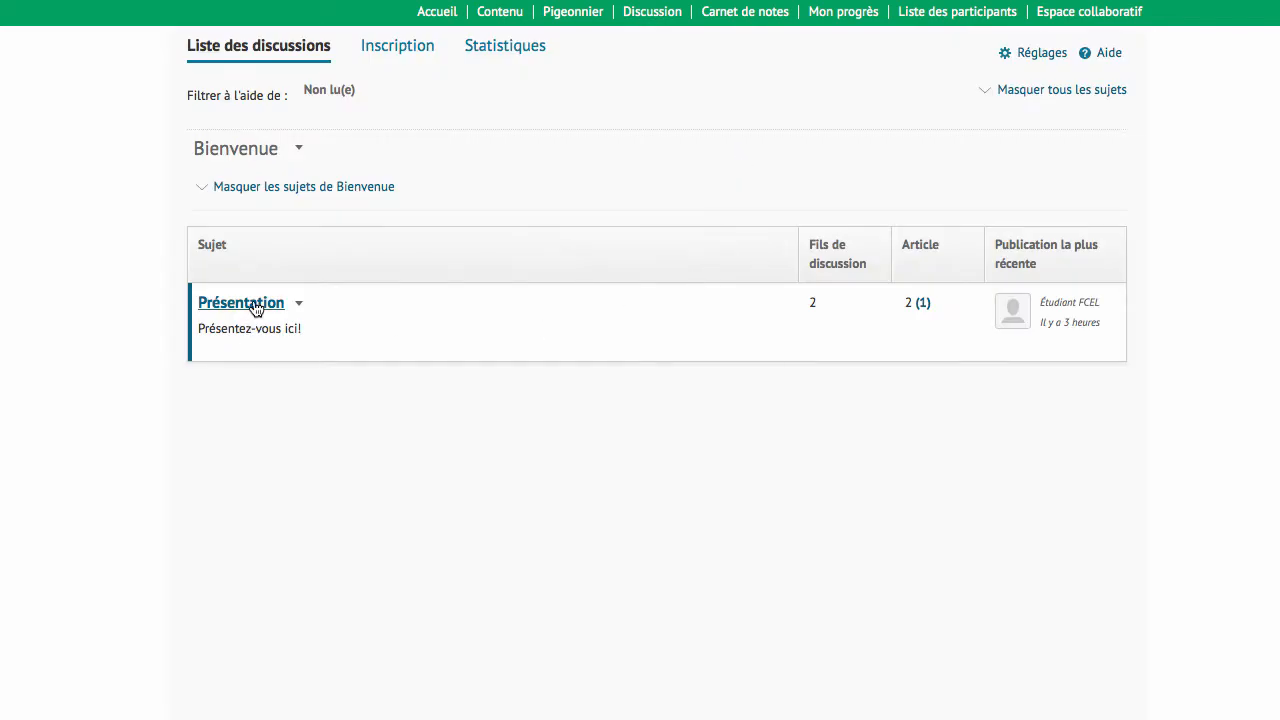
{"action": "left_click", "coordinate": [255, 305]}
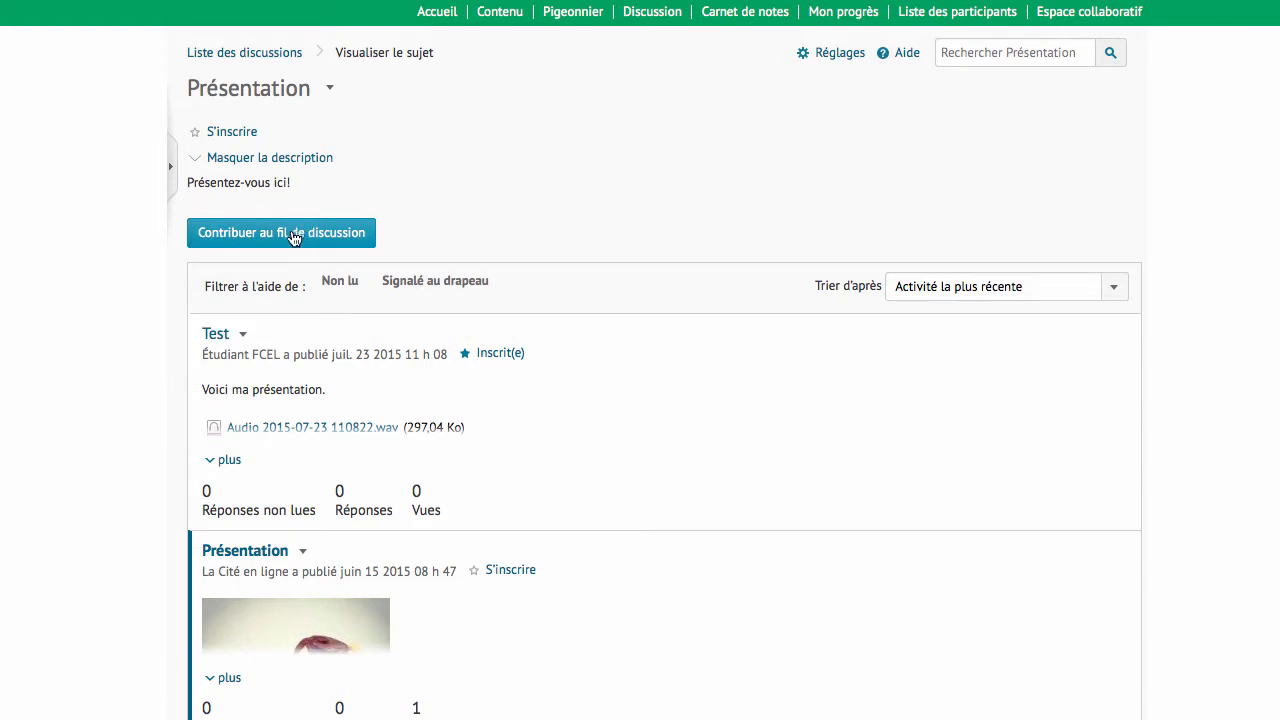
{"action": "left_click", "coordinate": [292, 240]}
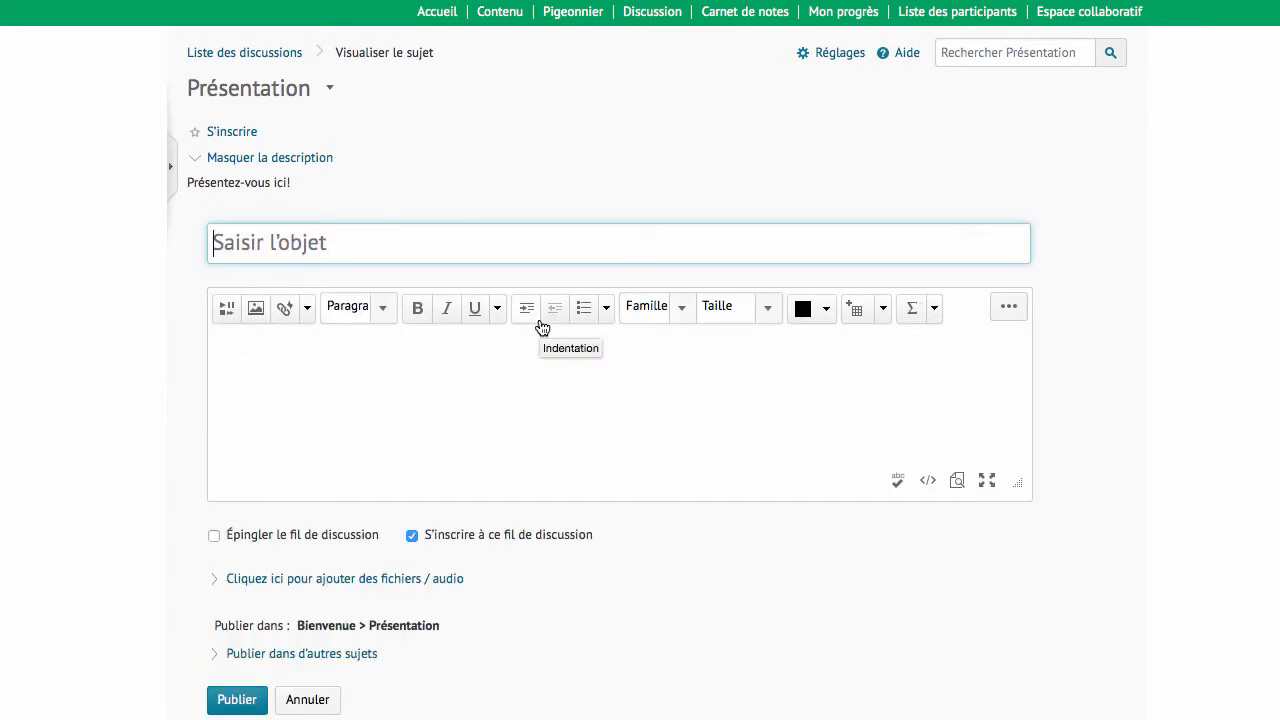
Give the thread the subject "Présentation audio" and the message "Dans cet audio vous allez..."
{"action": "type", "text": "Pr"}
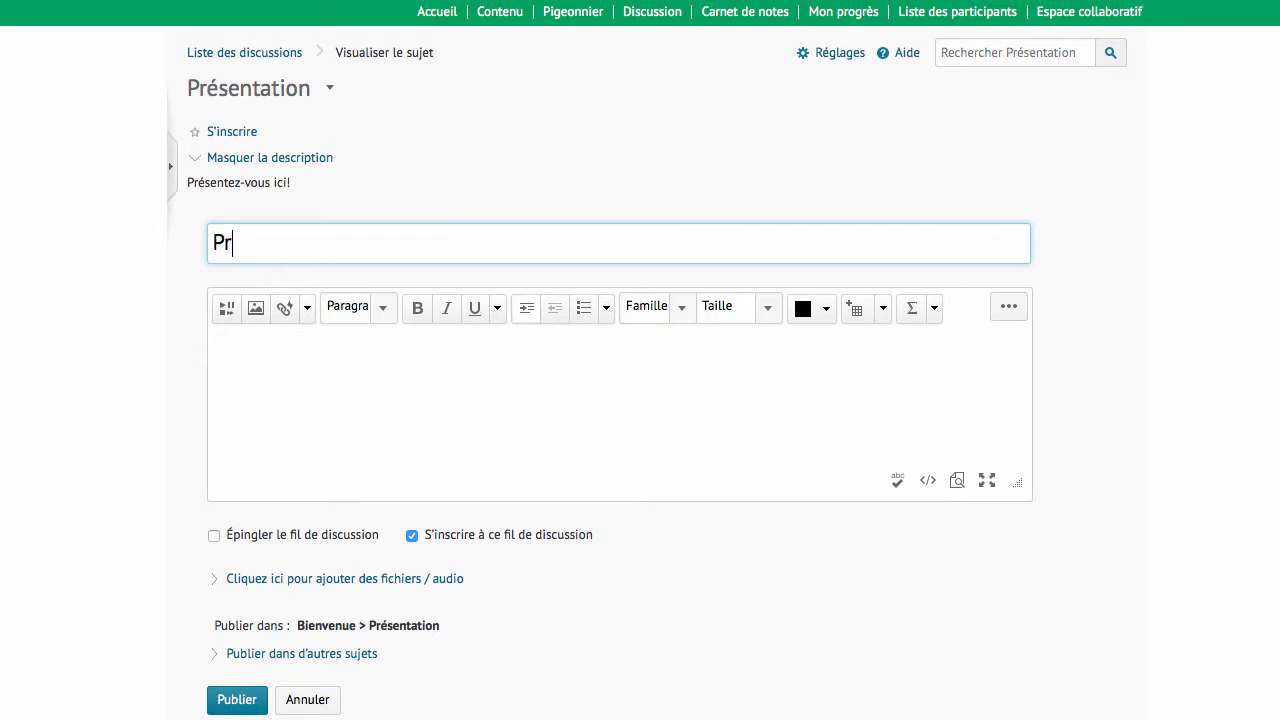
{"action": "type", "text": "ésentation audi"}
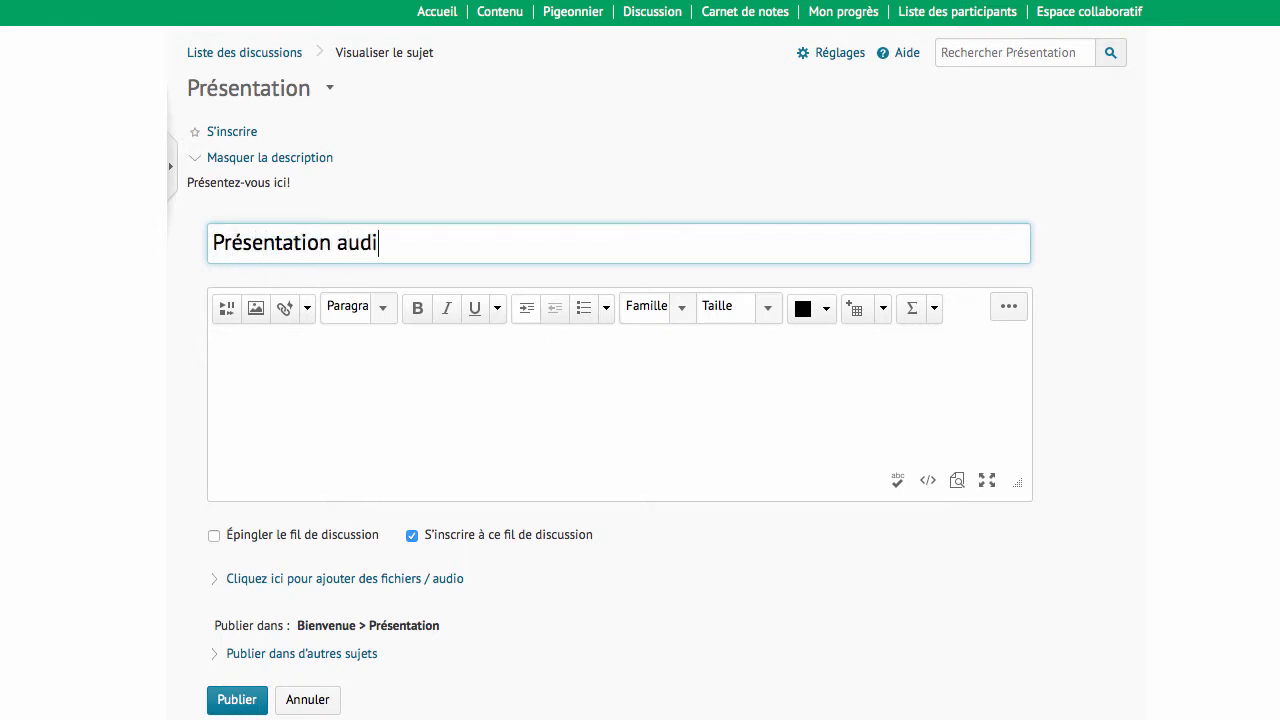
{"action": "type", "text": "o"}
{"action": "left_click", "coordinate": [499, 422]}
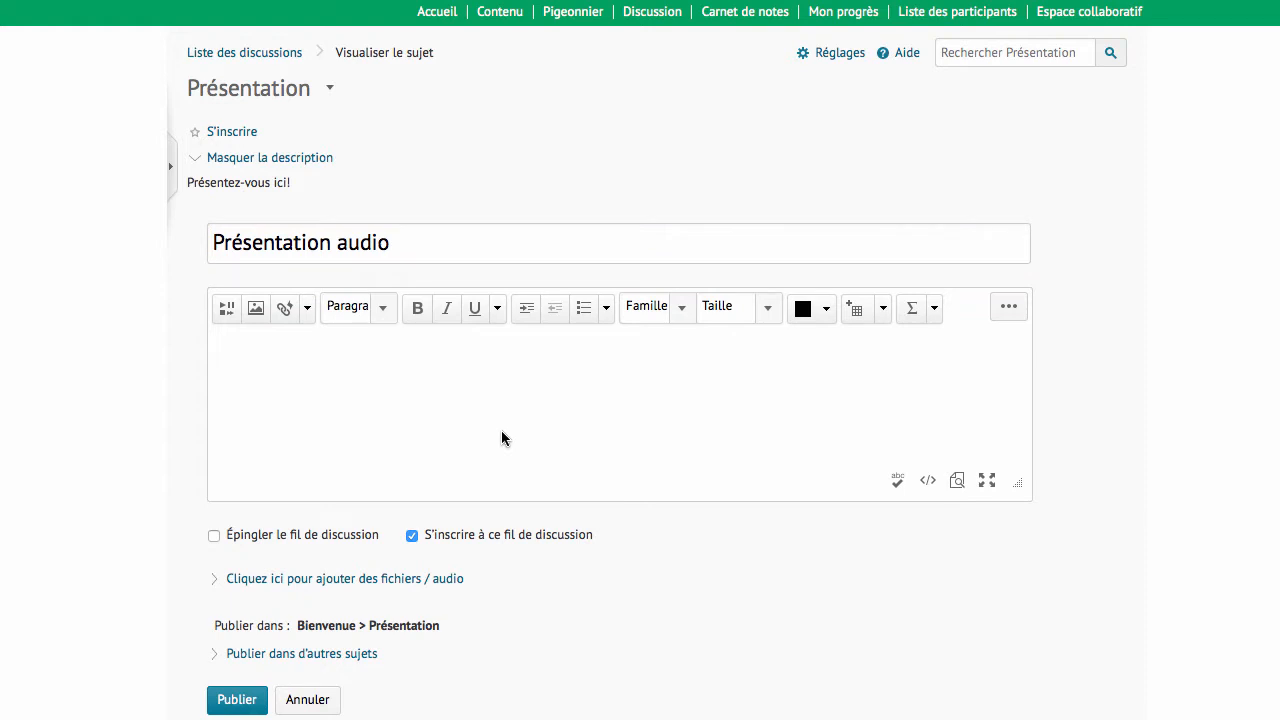
{"action": "type", "text": "Dans cet audio vous allez..."}
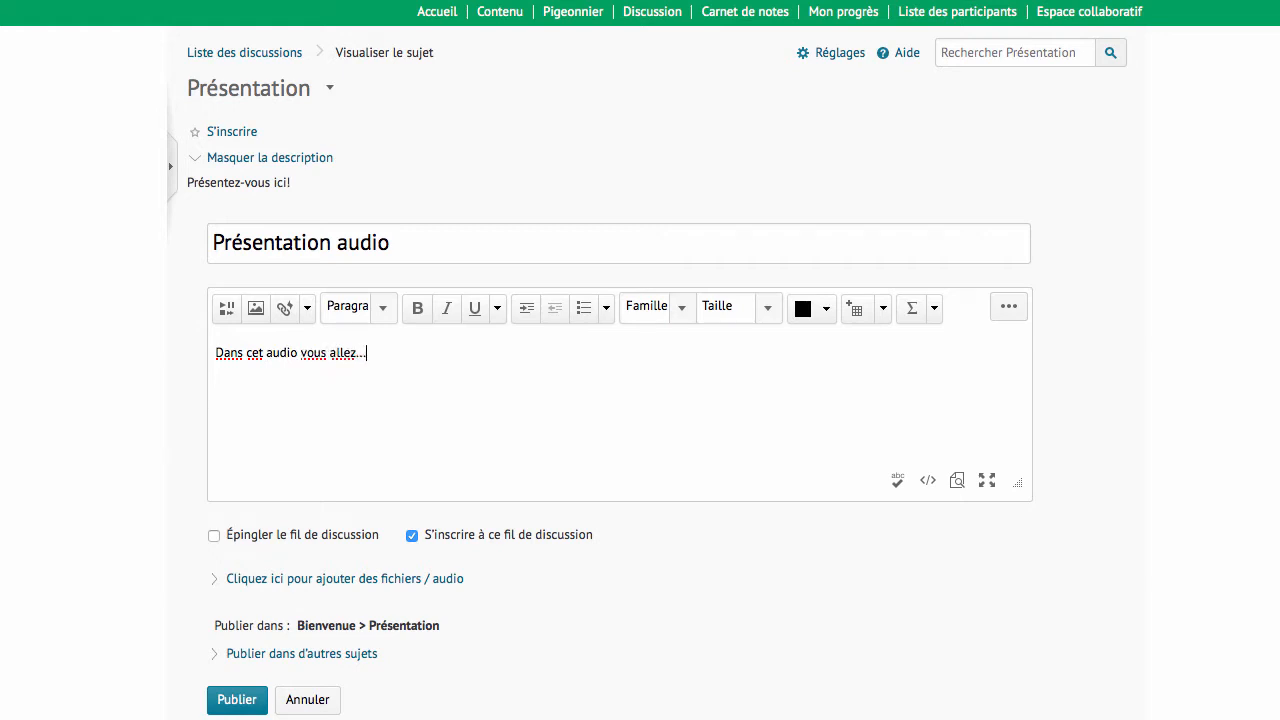
Record an audio clip of about 14 seconds as an attachment to the thread and save it
{"action": "scroll", "coordinate": [492, 538], "scroll_direction": "down", "scroll_amount": 2}
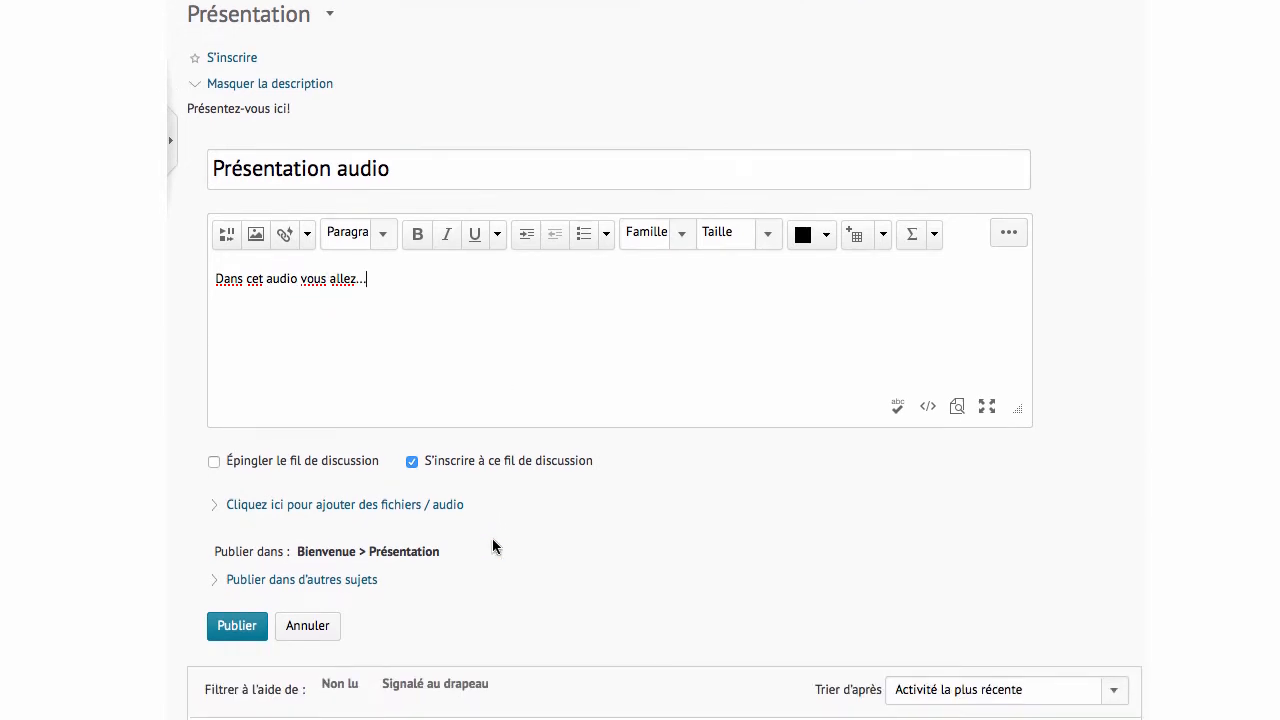
{"action": "scroll", "coordinate": [492, 540], "scroll_direction": "down", "scroll_amount": 1}
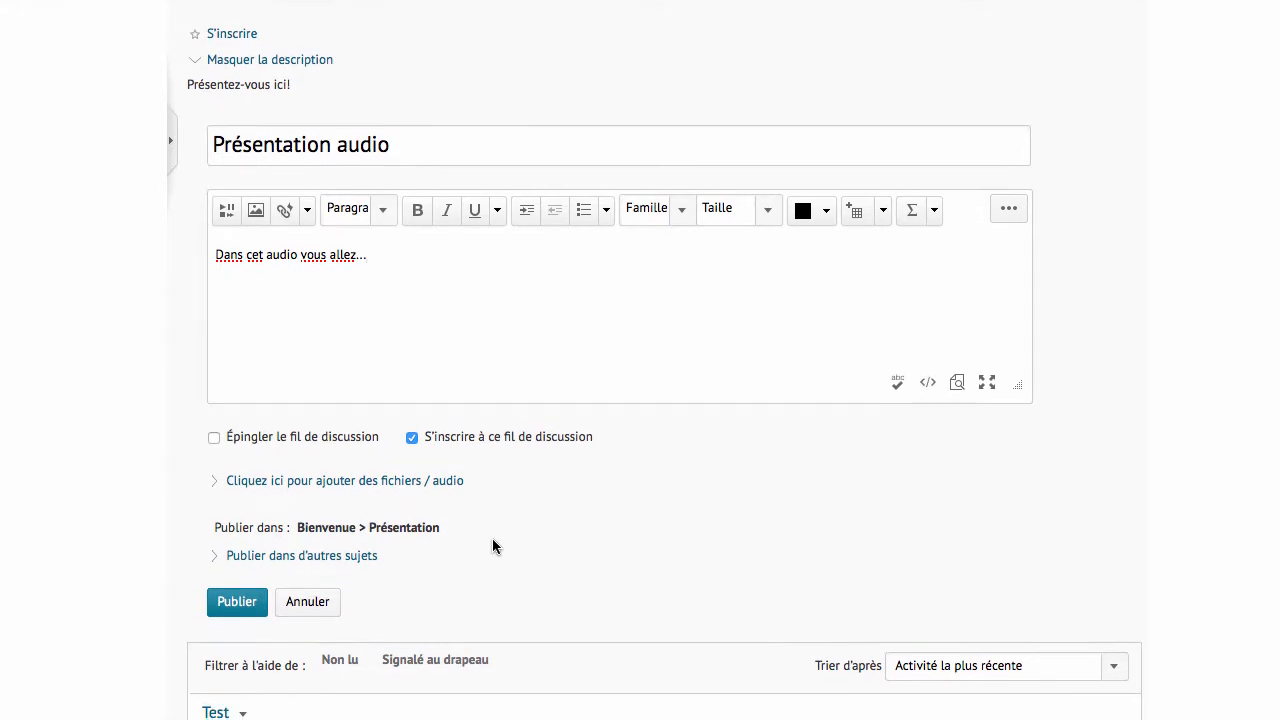
{"action": "scroll", "coordinate": [323, 505], "scroll_direction": "down", "scroll_amount": 1}
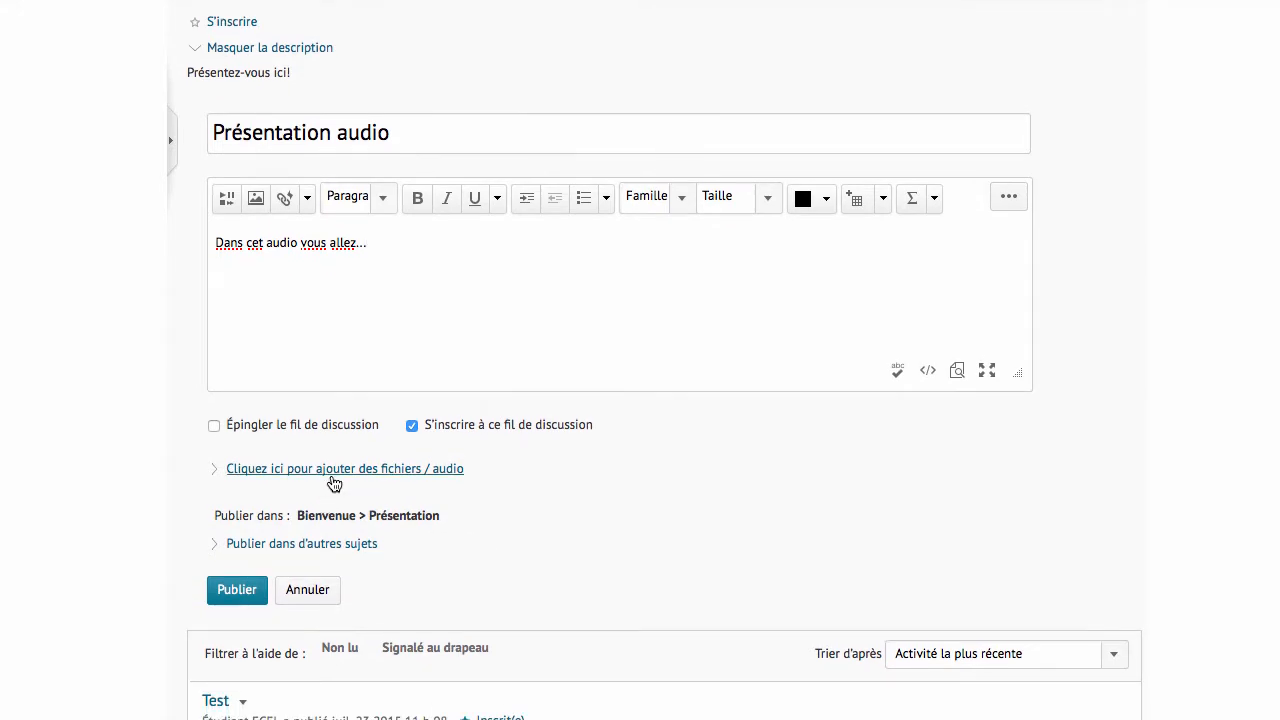
{"action": "left_click", "coordinate": [419, 470]}
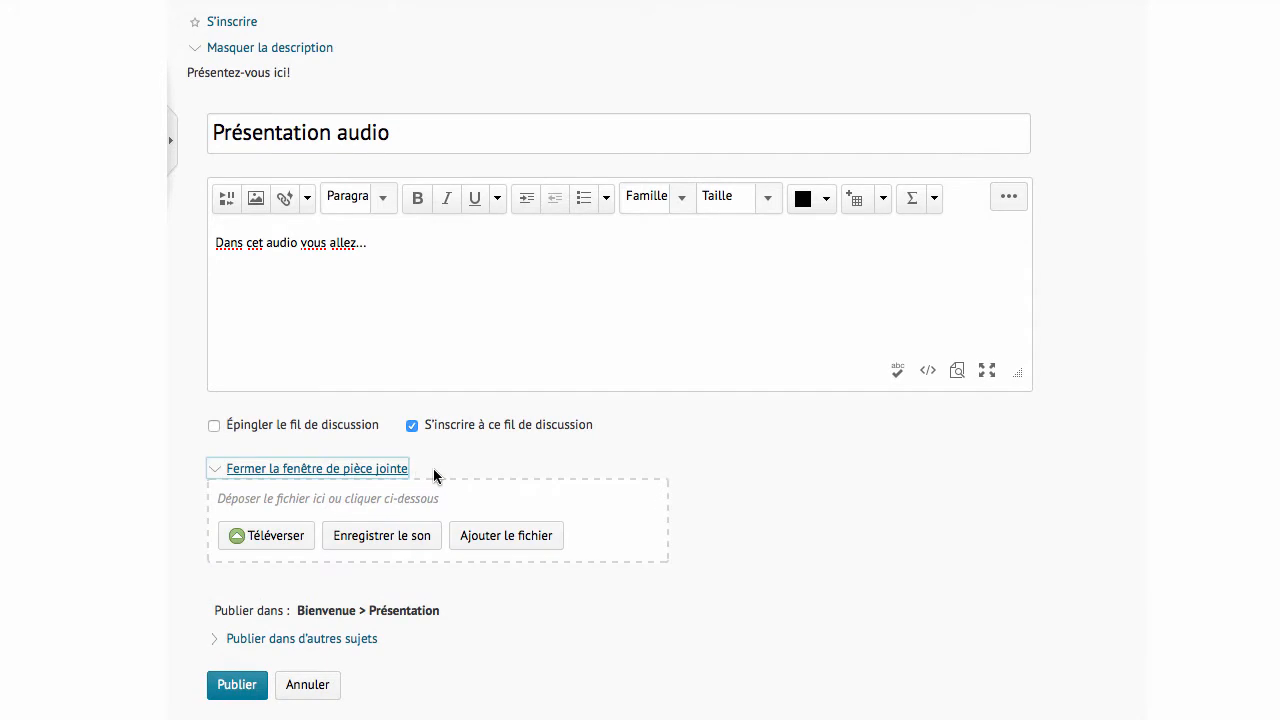
{"action": "left_click", "coordinate": [378, 540]}
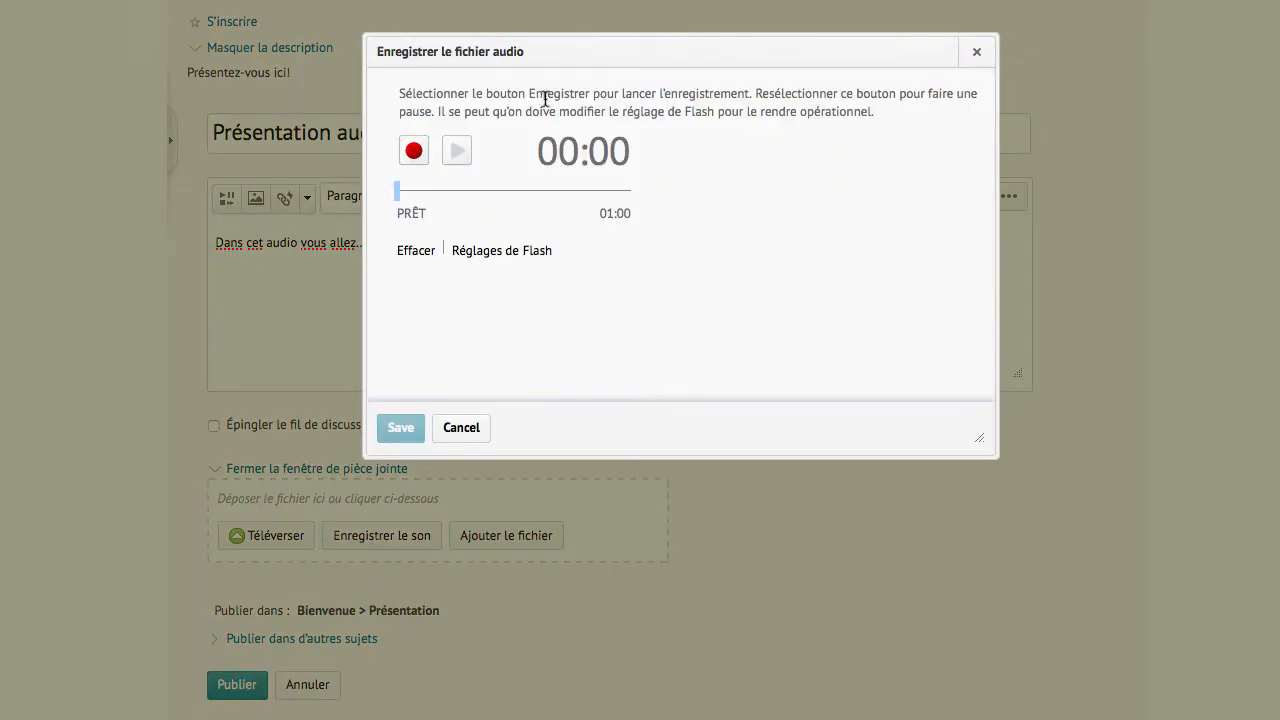
{"action": "left_click", "coordinate": [412, 155]}
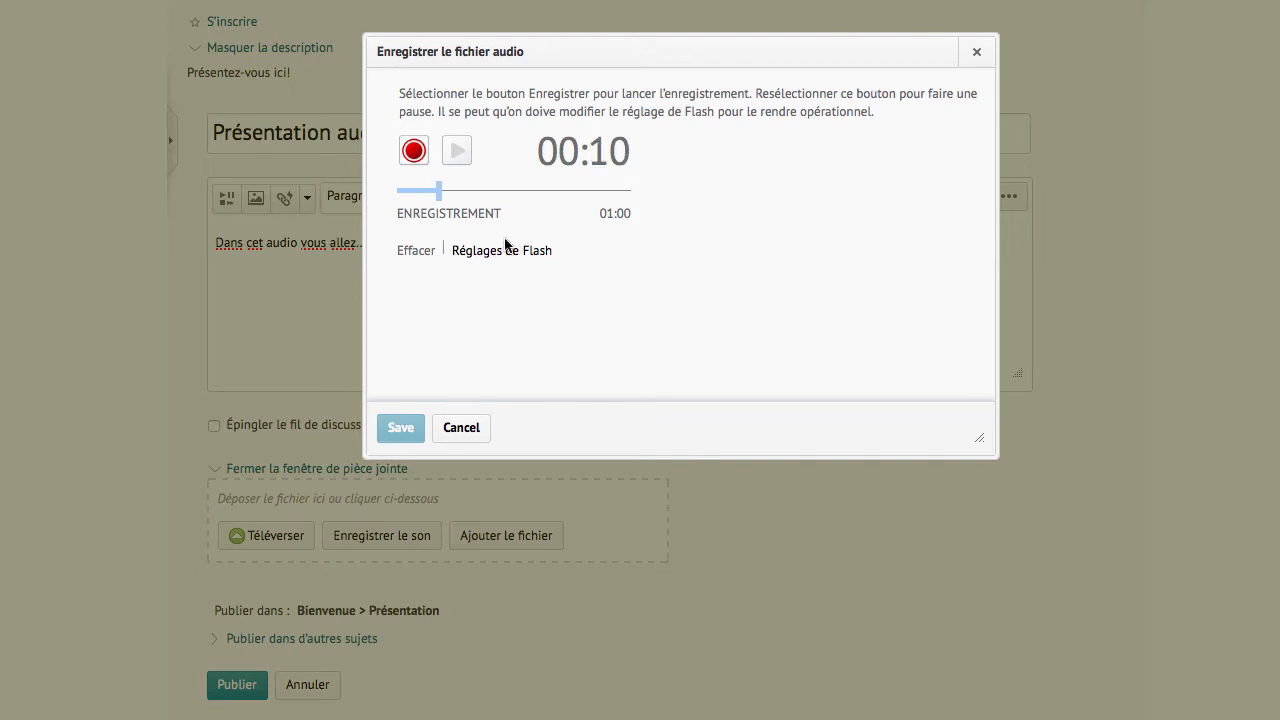
{"action": "left_click", "coordinate": [414, 152]}
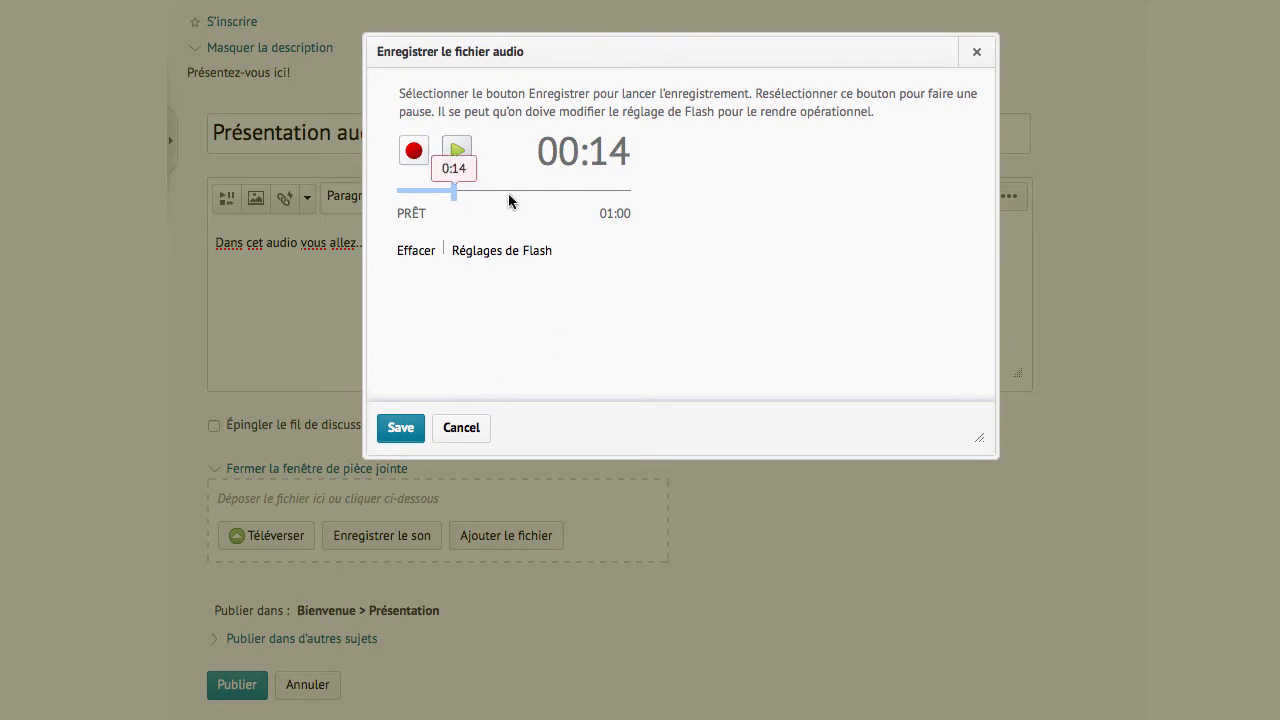
{"action": "left_click", "coordinate": [400, 429]}
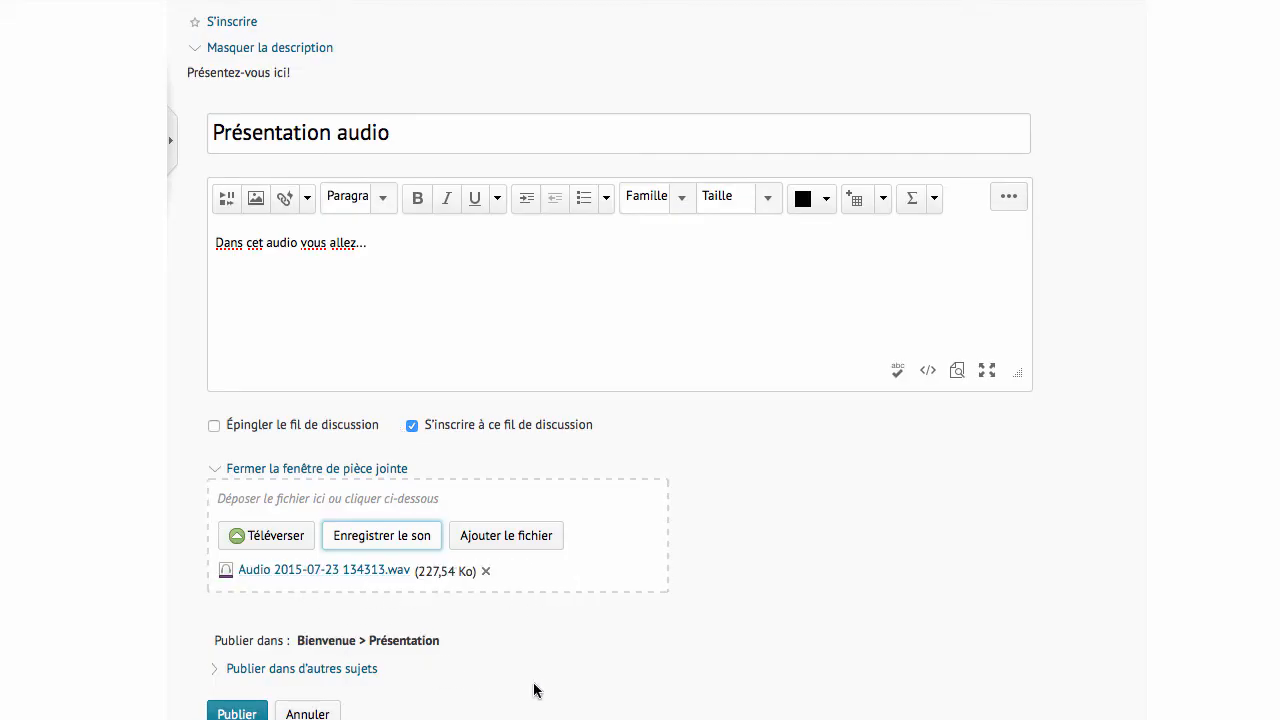
Publish the Présentation audio thread with its sound attachment
{"action": "scroll", "coordinate": [534, 690], "scroll_direction": "down", "scroll_amount": 1}
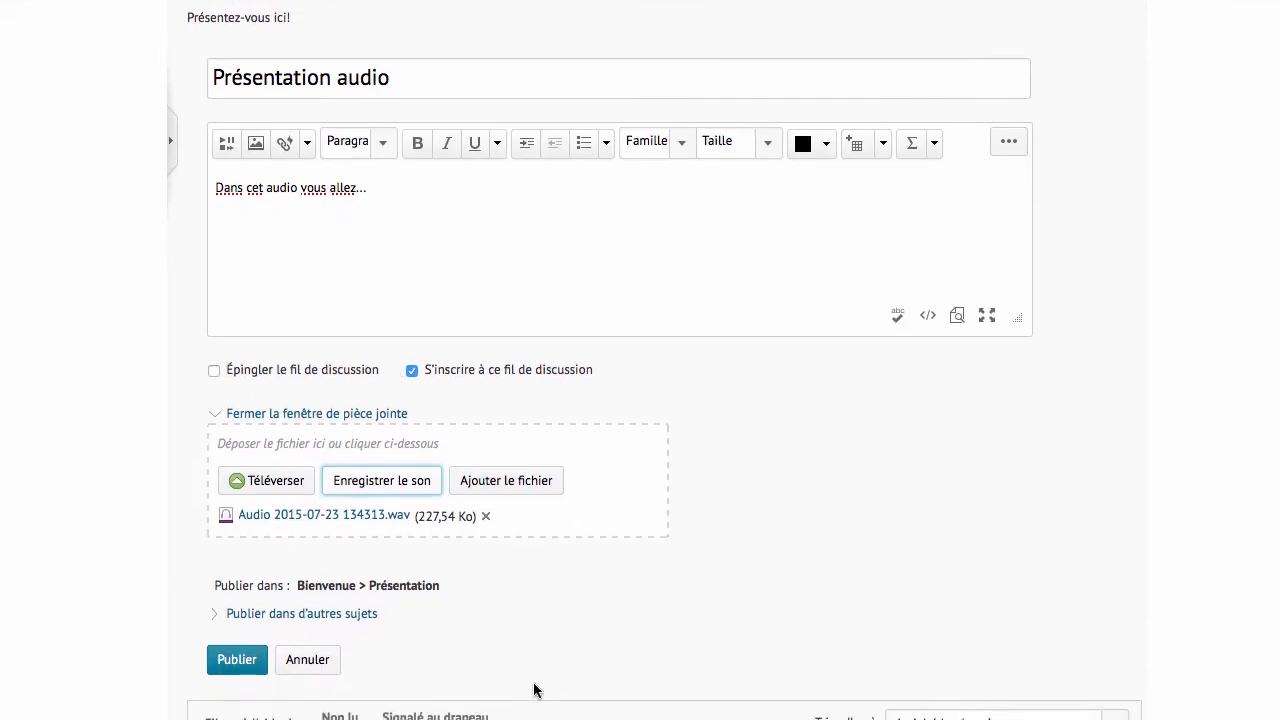
{"action": "left_click", "coordinate": [243, 663]}
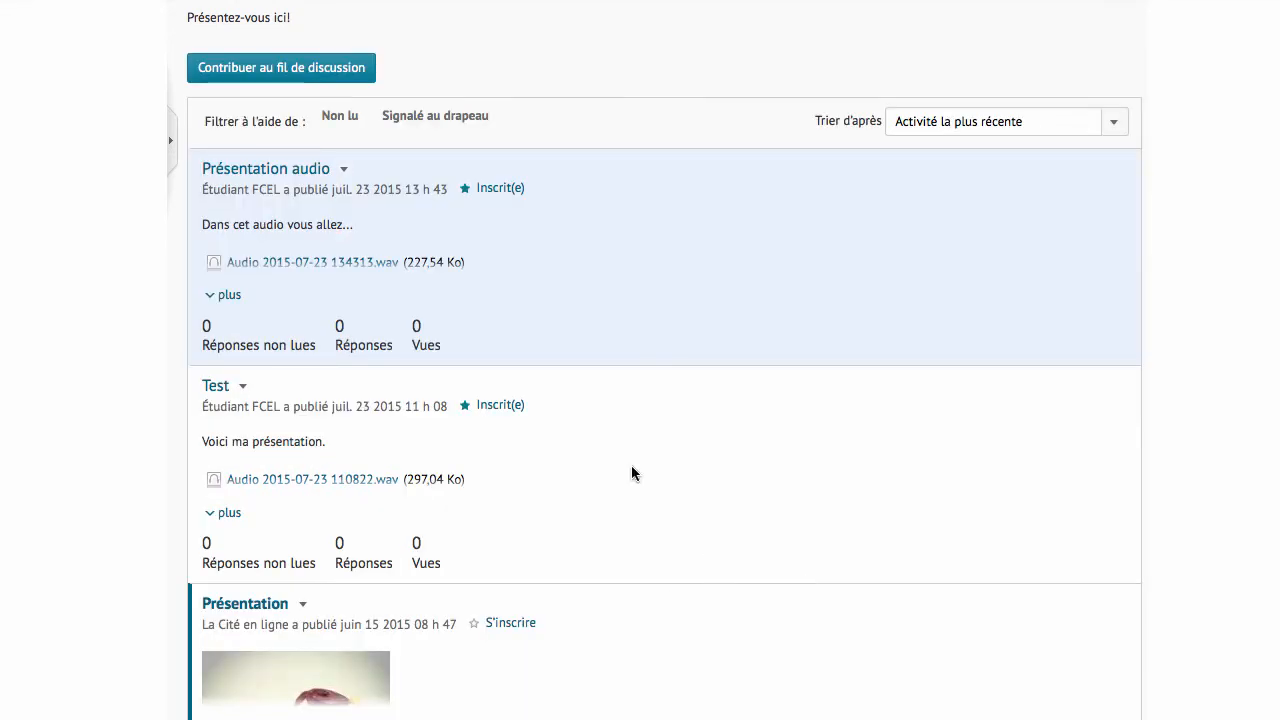
{"action": "scroll", "coordinate": [526, 337], "scroll_direction": "up", "scroll_amount": 3}
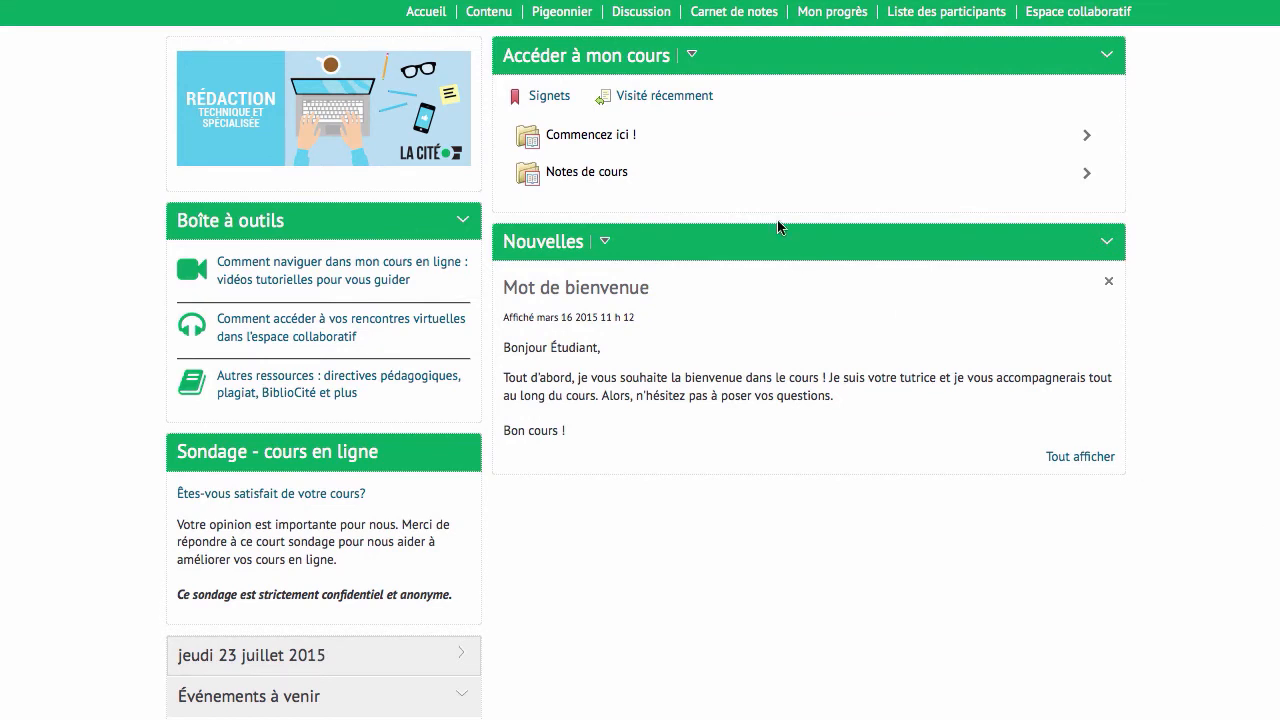
Start another new thread in the Présentation discussion topic with the subject "PRÉSENTATION"
{"action": "left_click", "coordinate": [658, 20]}
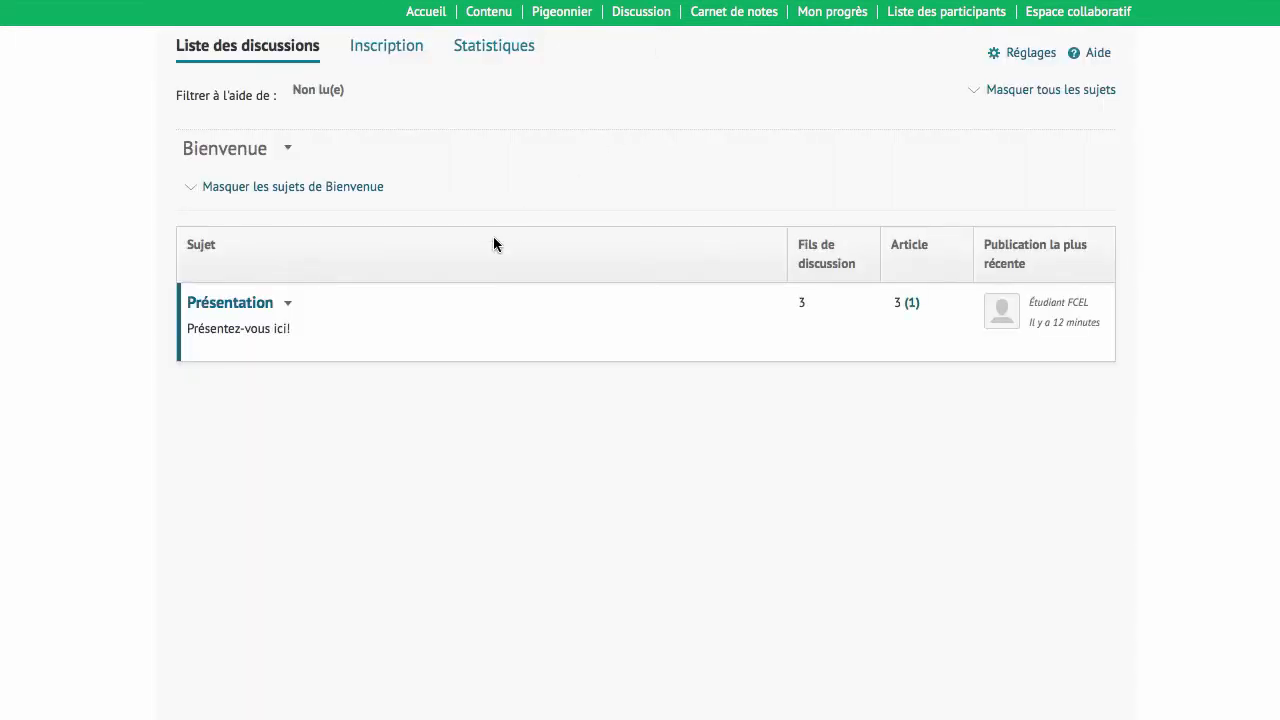
{"action": "left_click", "coordinate": [249, 302]}
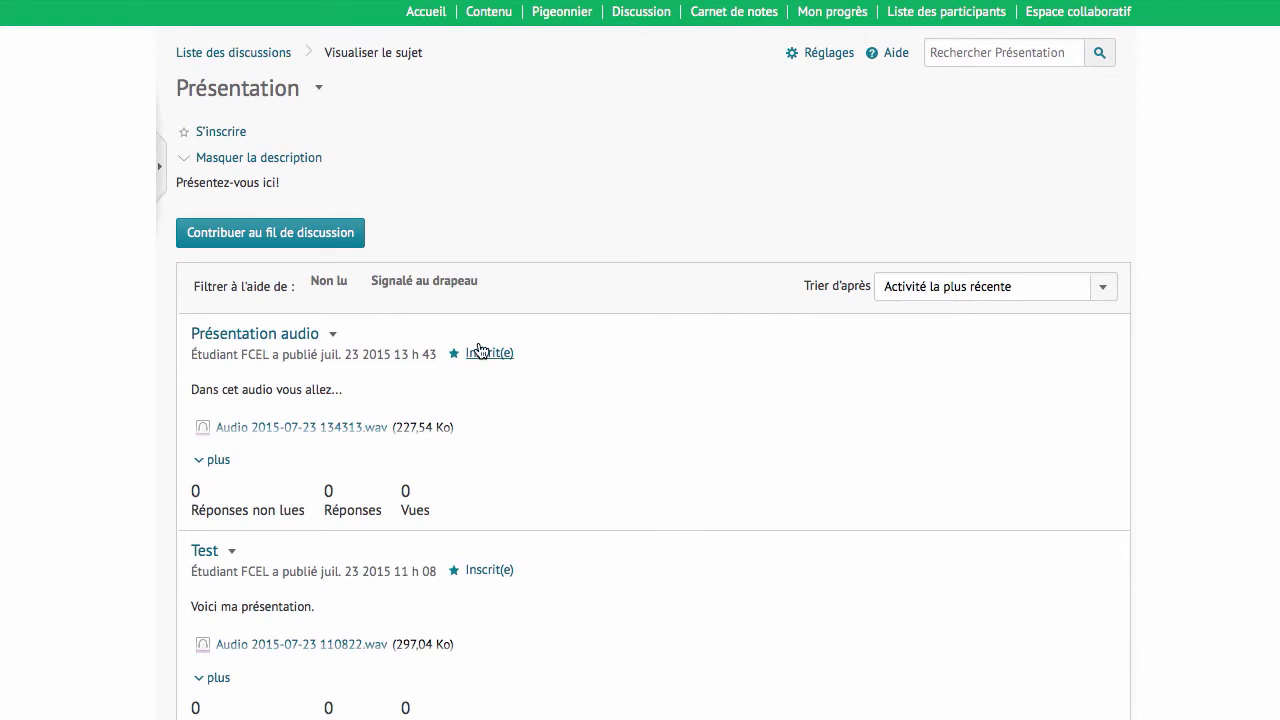
{"action": "left_click", "coordinate": [285, 238]}
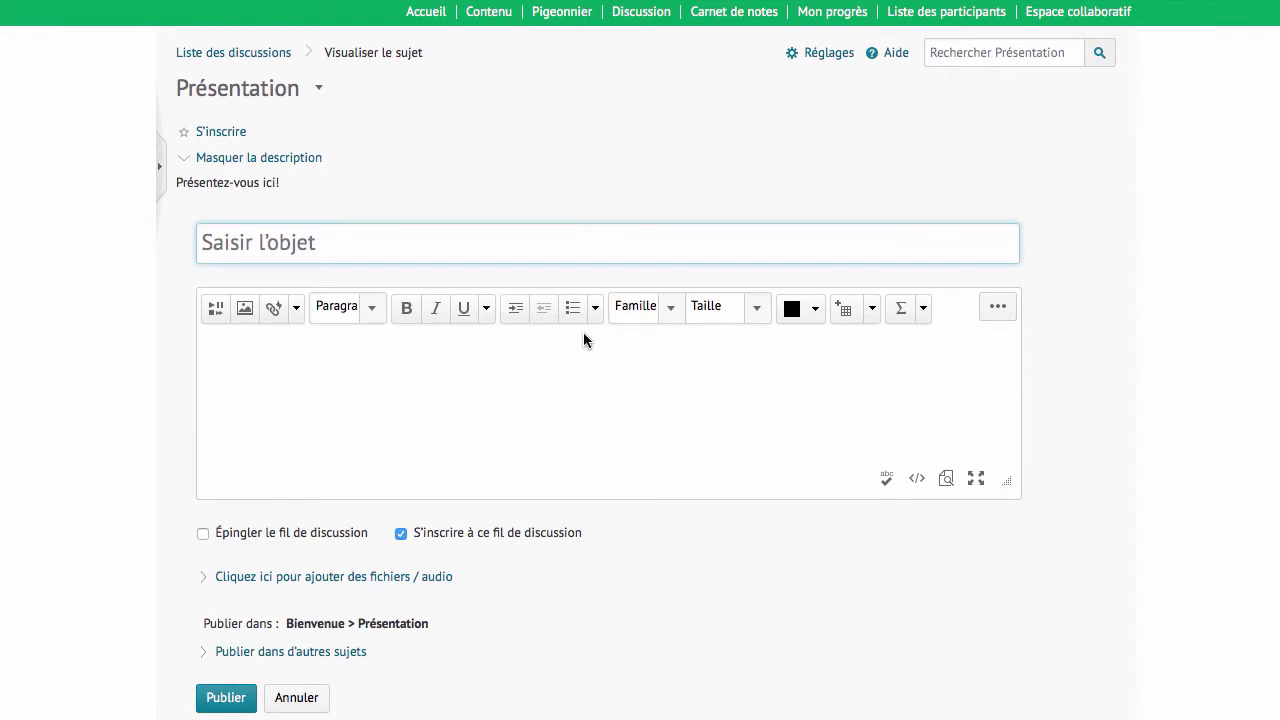
{"action": "type", "text": "P"}
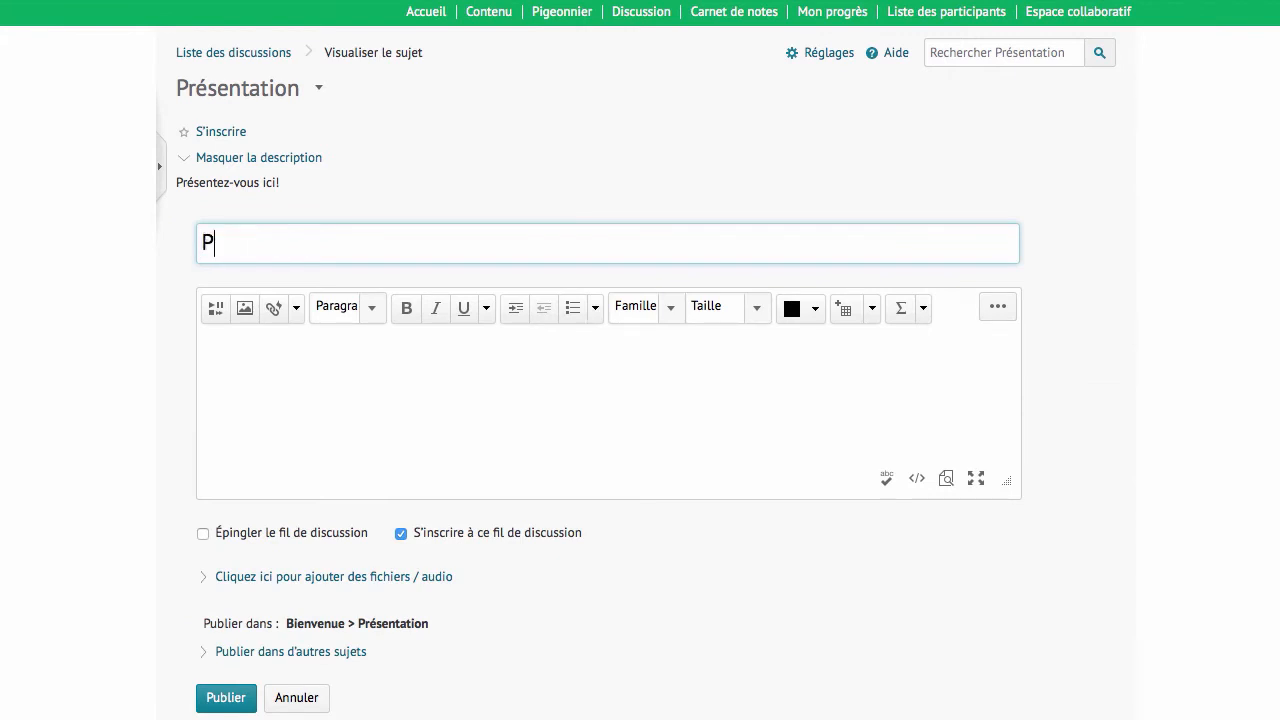
{"action": "type", "text": "RÉSENTATION"}
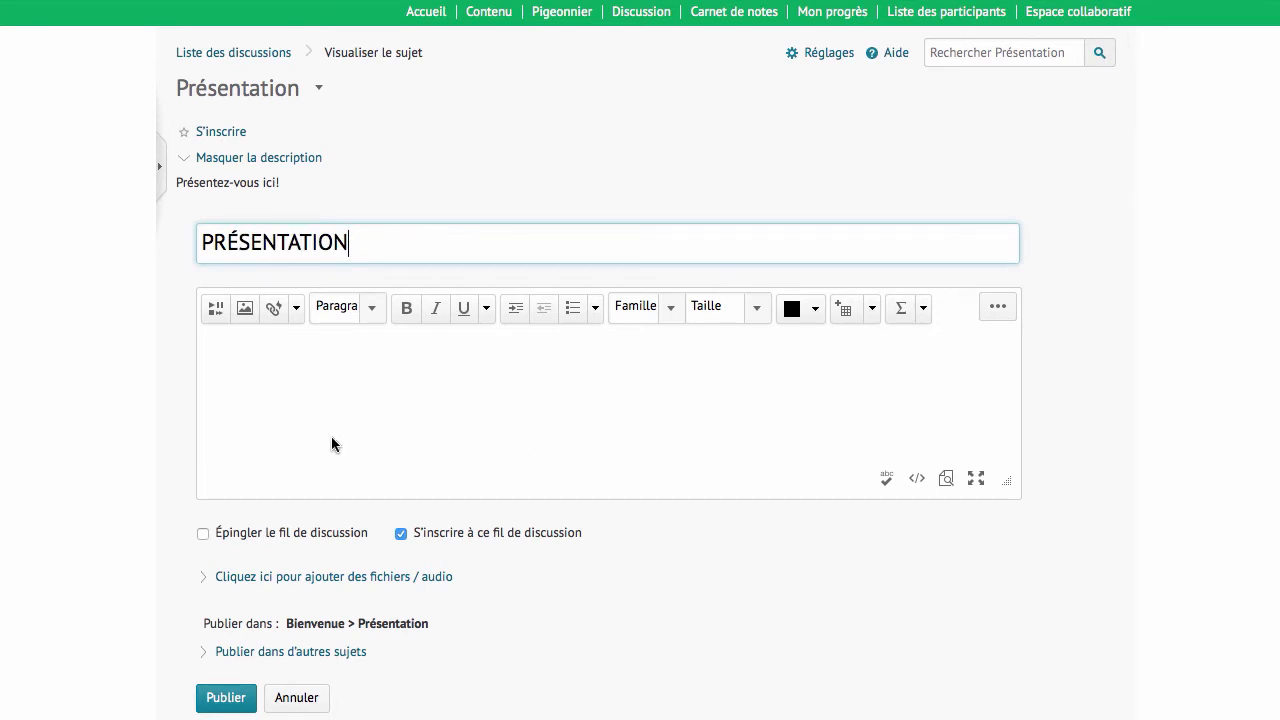
Open a new webcam recording from Mon média for the message body and close the Flash camera and microphone settings
{"action": "left_click", "coordinate": [218, 318]}
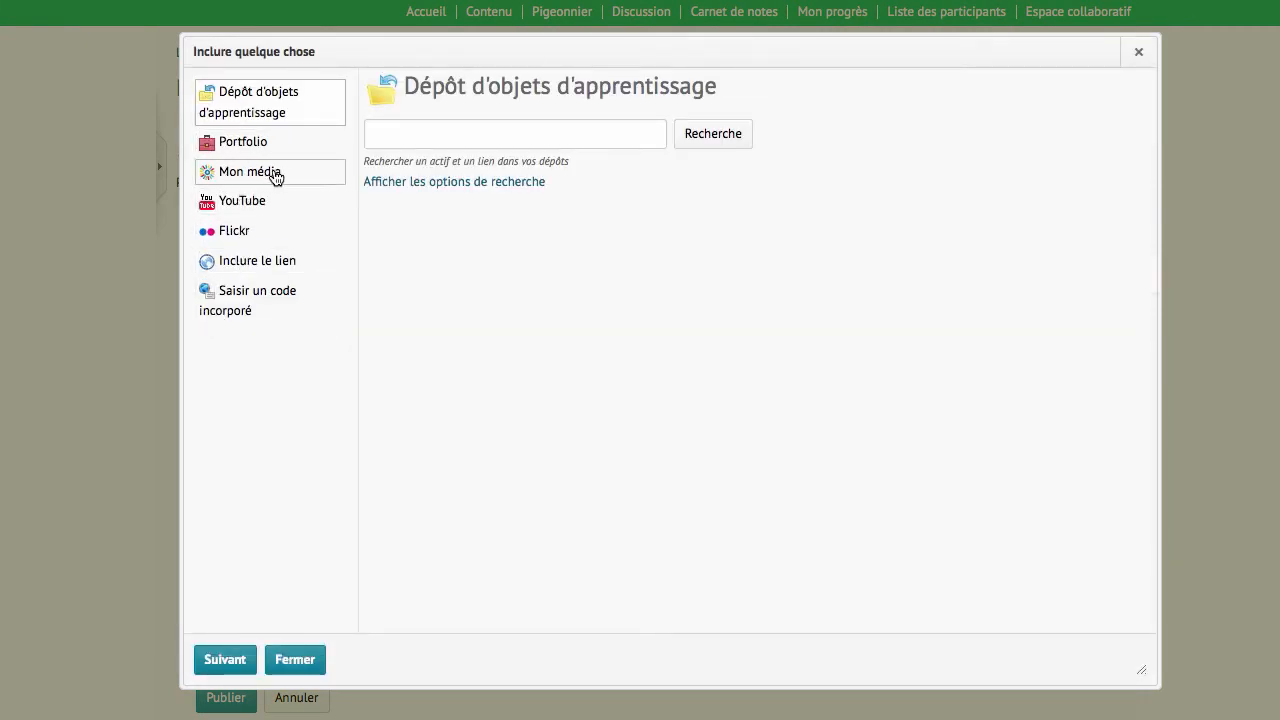
{"action": "left_click", "coordinate": [275, 176]}
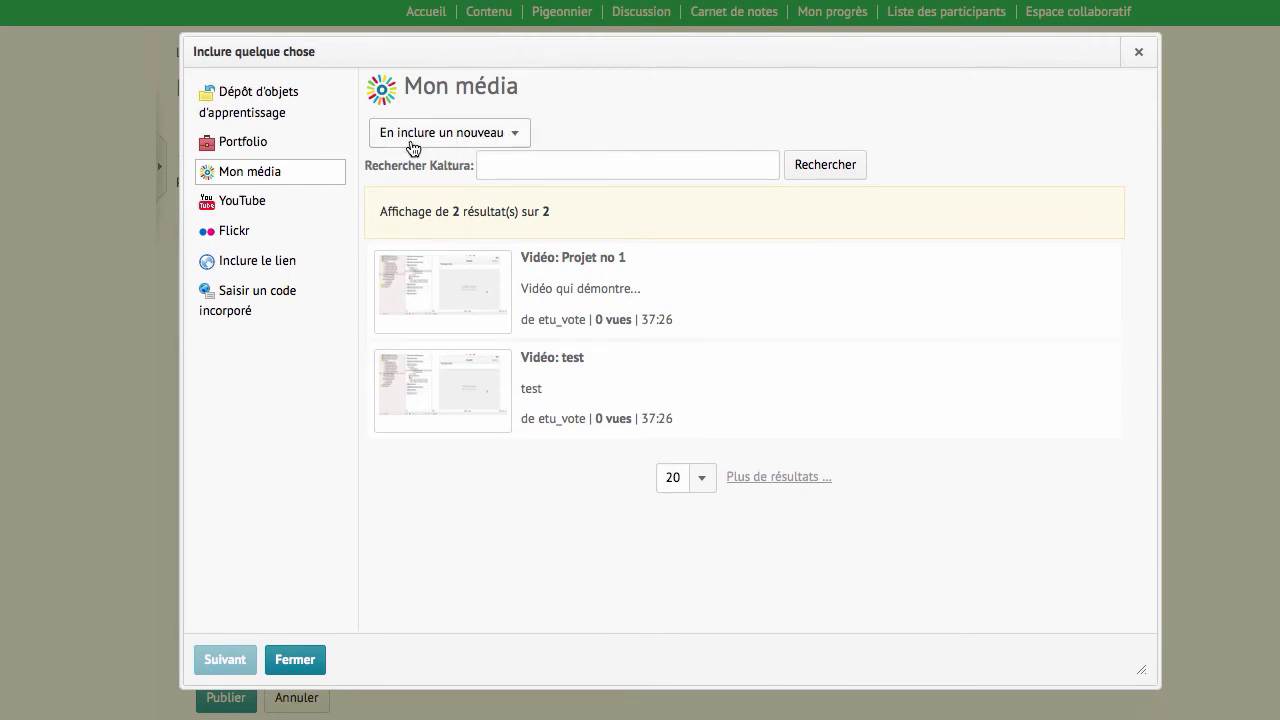
{"action": "left_click", "coordinate": [517, 138]}
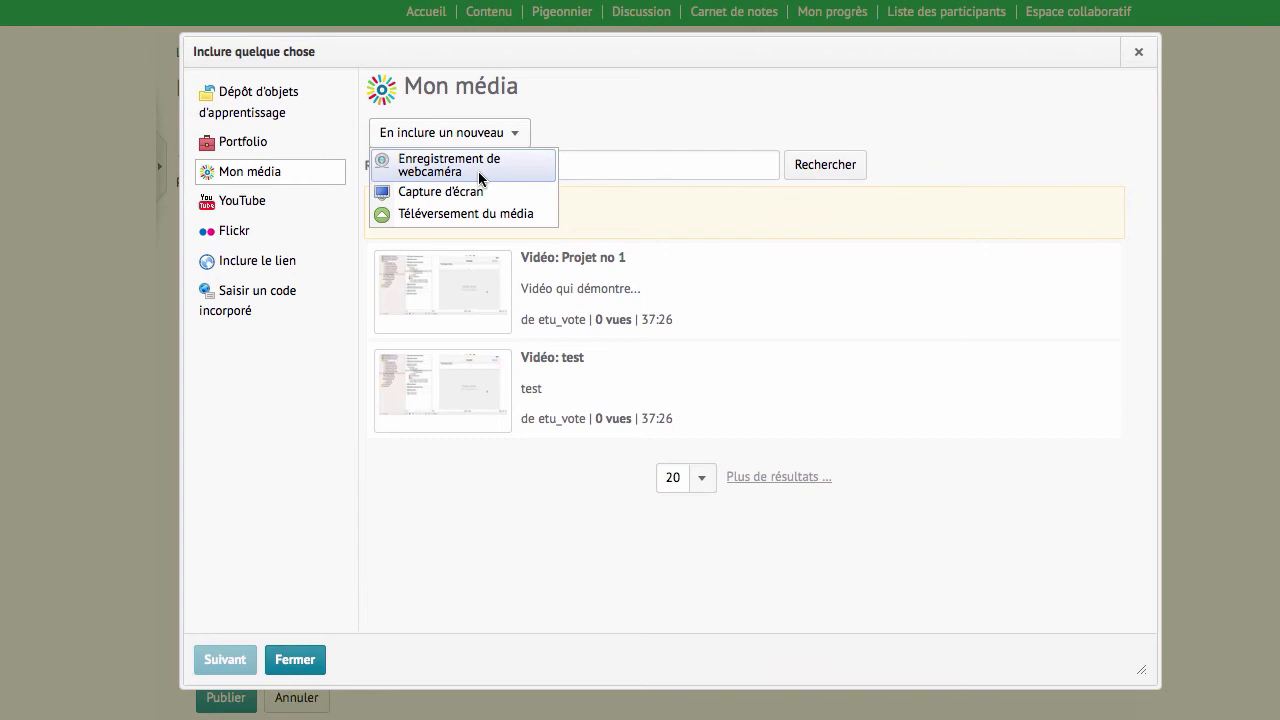
{"action": "left_click", "coordinate": [428, 172]}
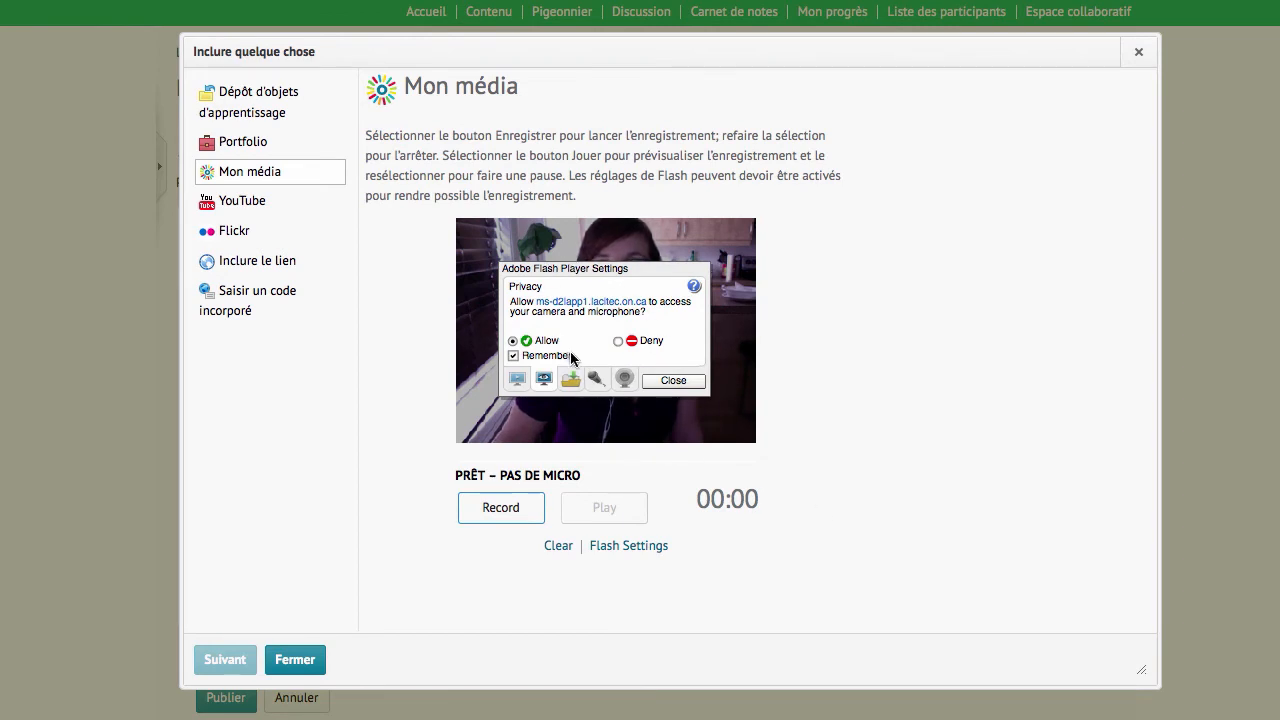
{"action": "left_click", "coordinate": [662, 382]}
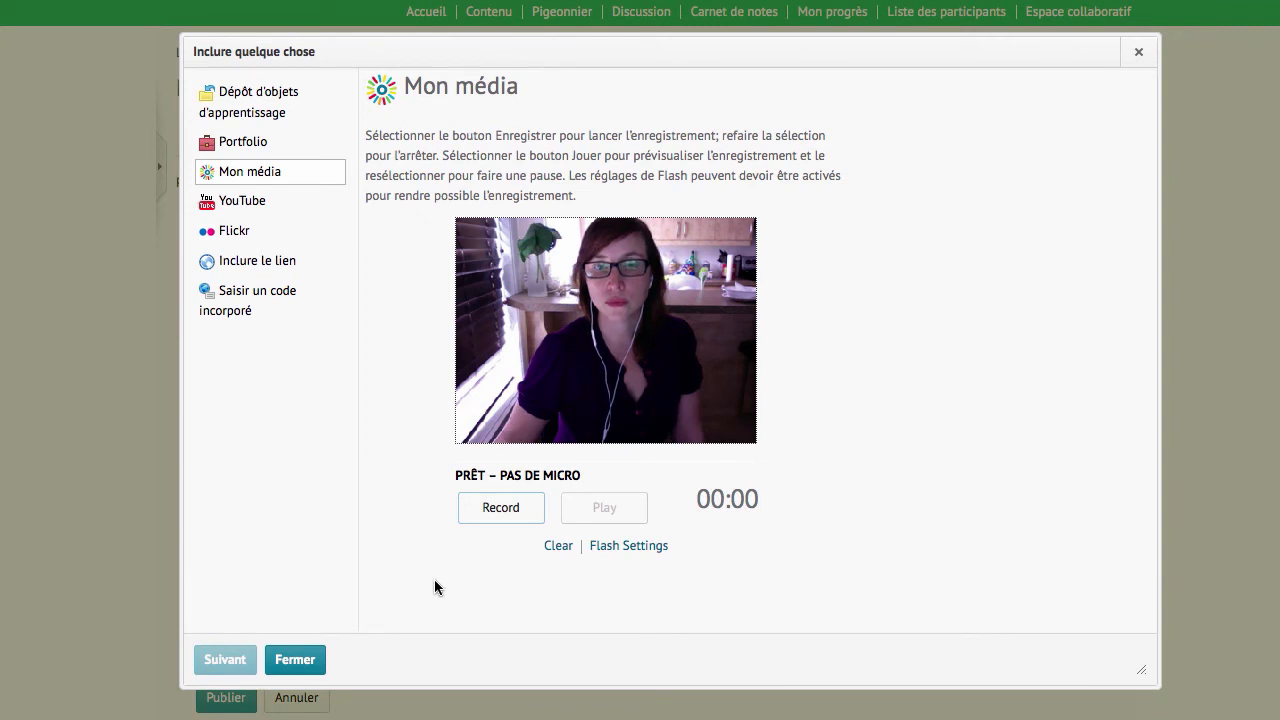
Record a webcam video of about 7 seconds, then preview it and pause the playback
{"action": "left_click", "coordinate": [495, 522]}
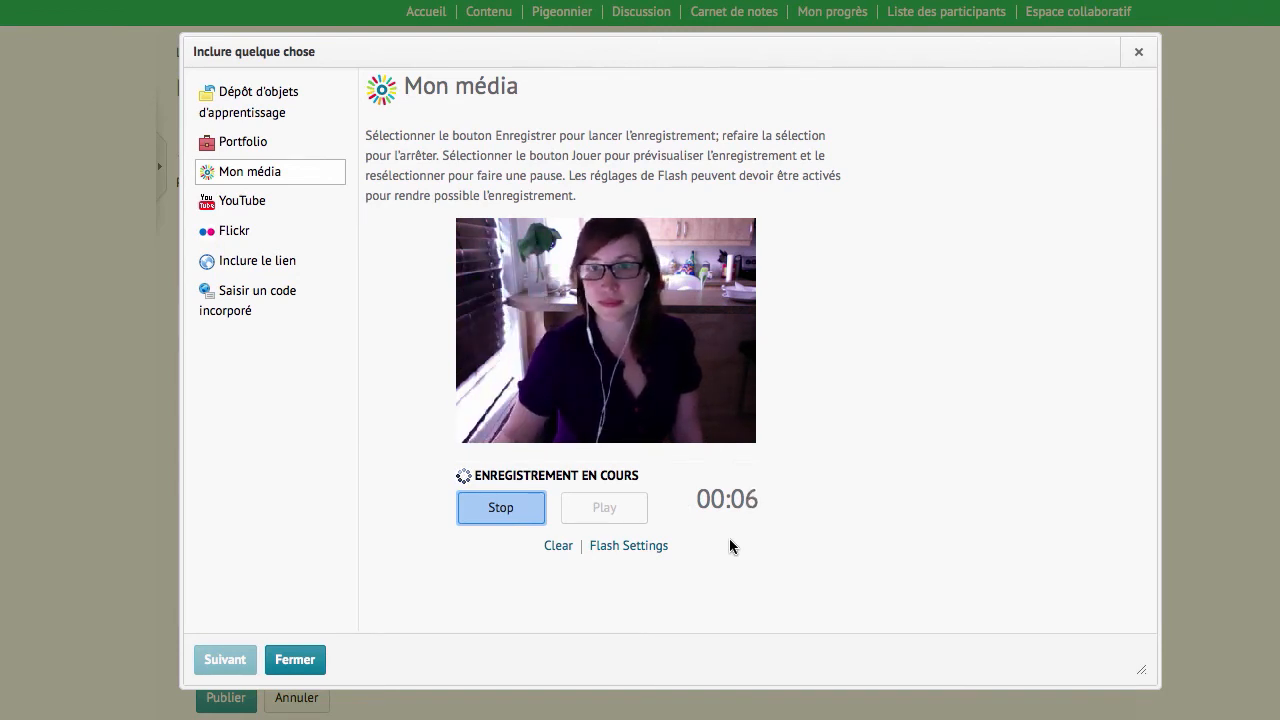
{"action": "left_click", "coordinate": [501, 507]}
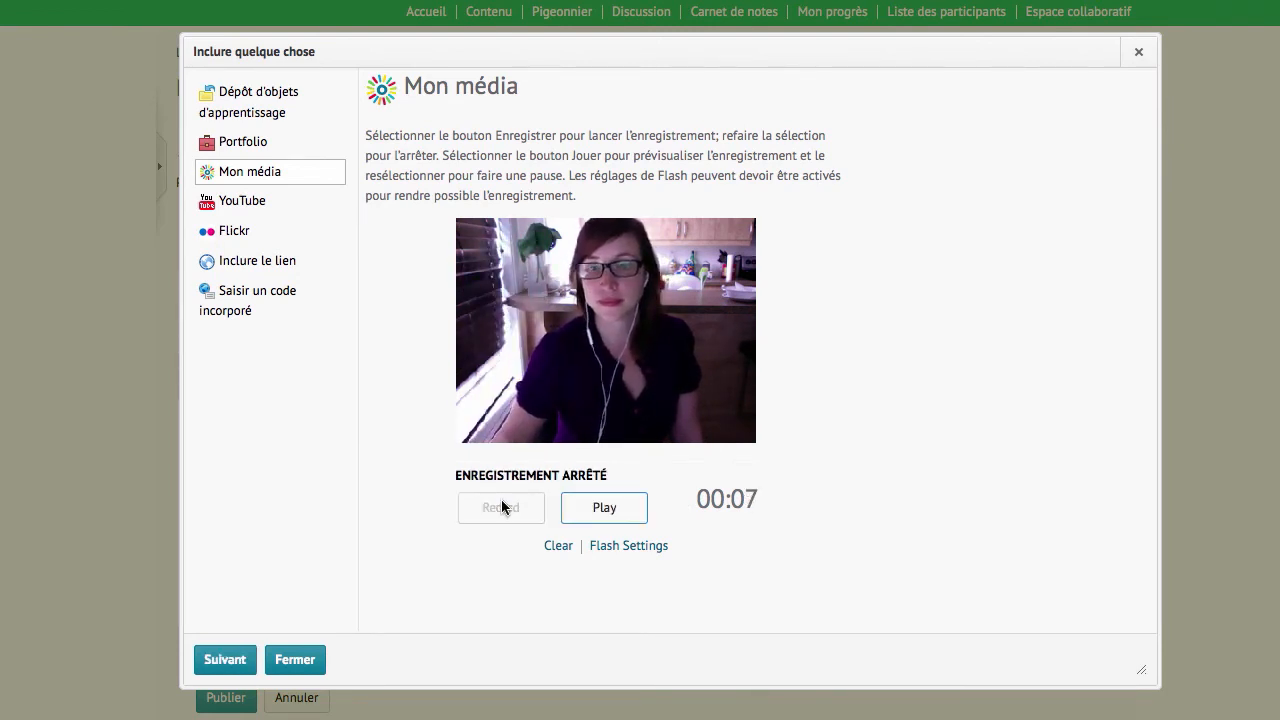
{"action": "left_click", "coordinate": [603, 512]}
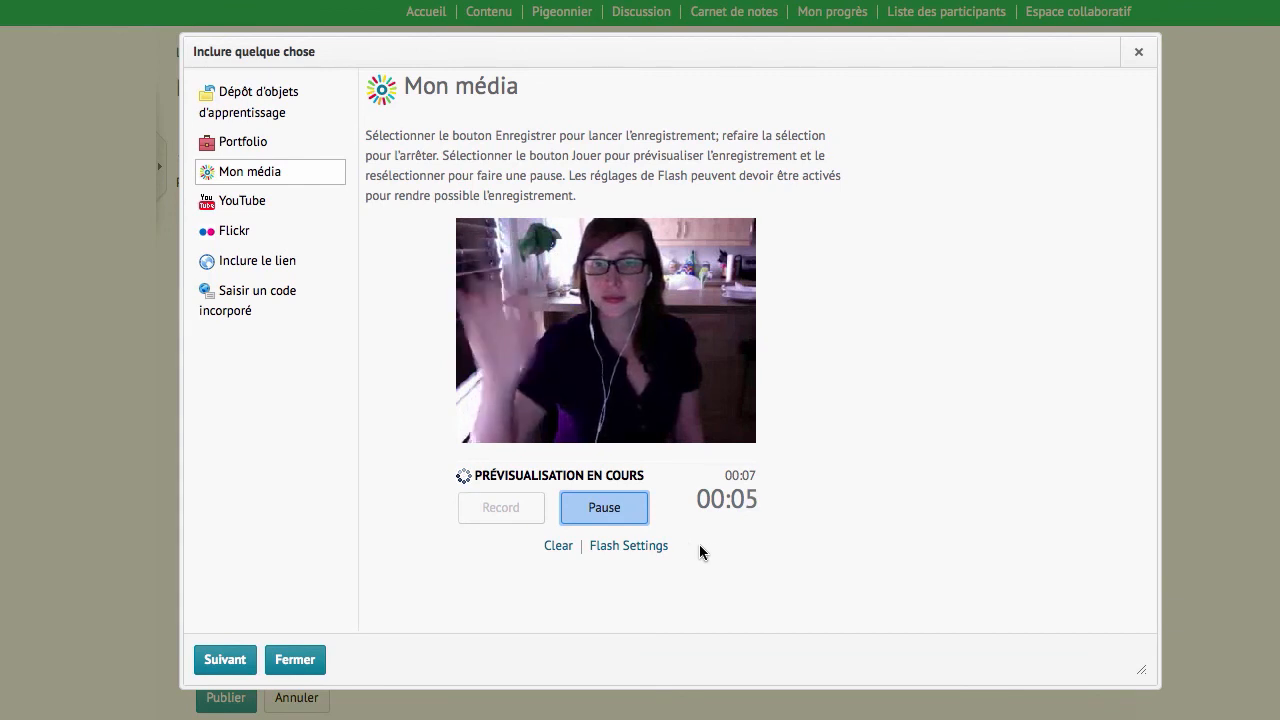
{"action": "left_click", "coordinate": [617, 517]}
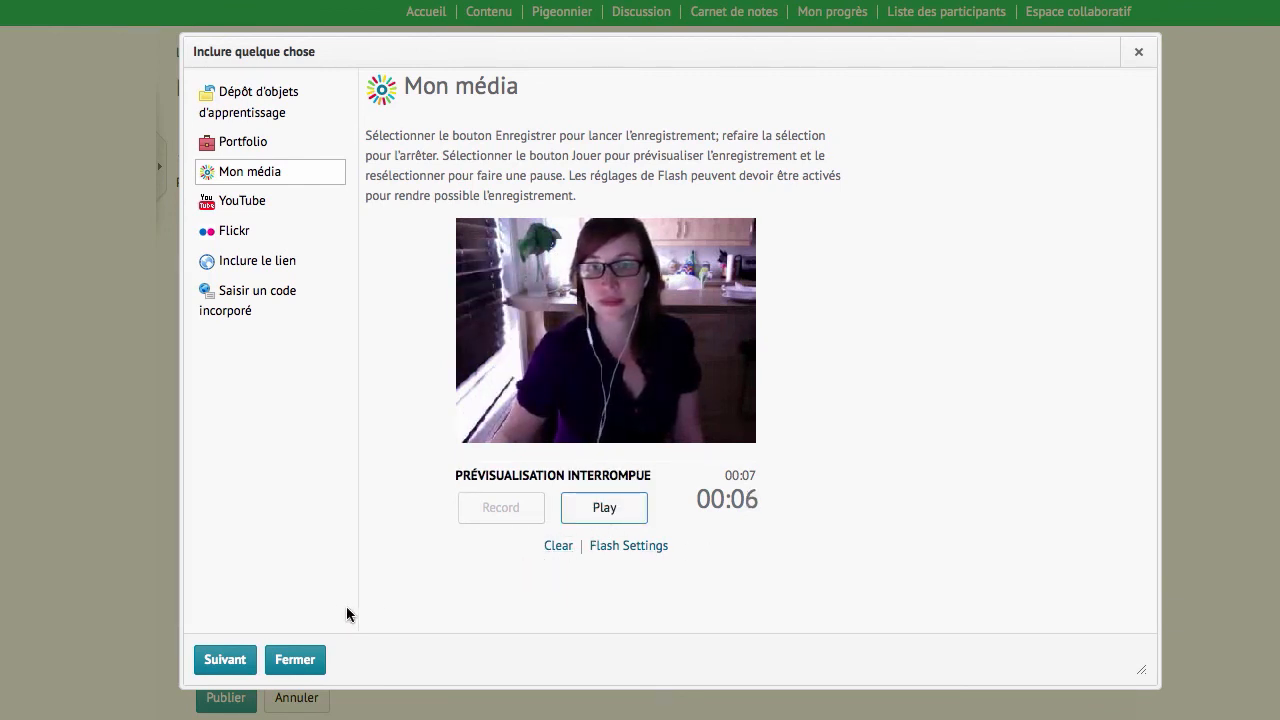
Accept the webcam recording and set its title to "Présentation"
{"action": "left_click", "coordinate": [238, 657]}
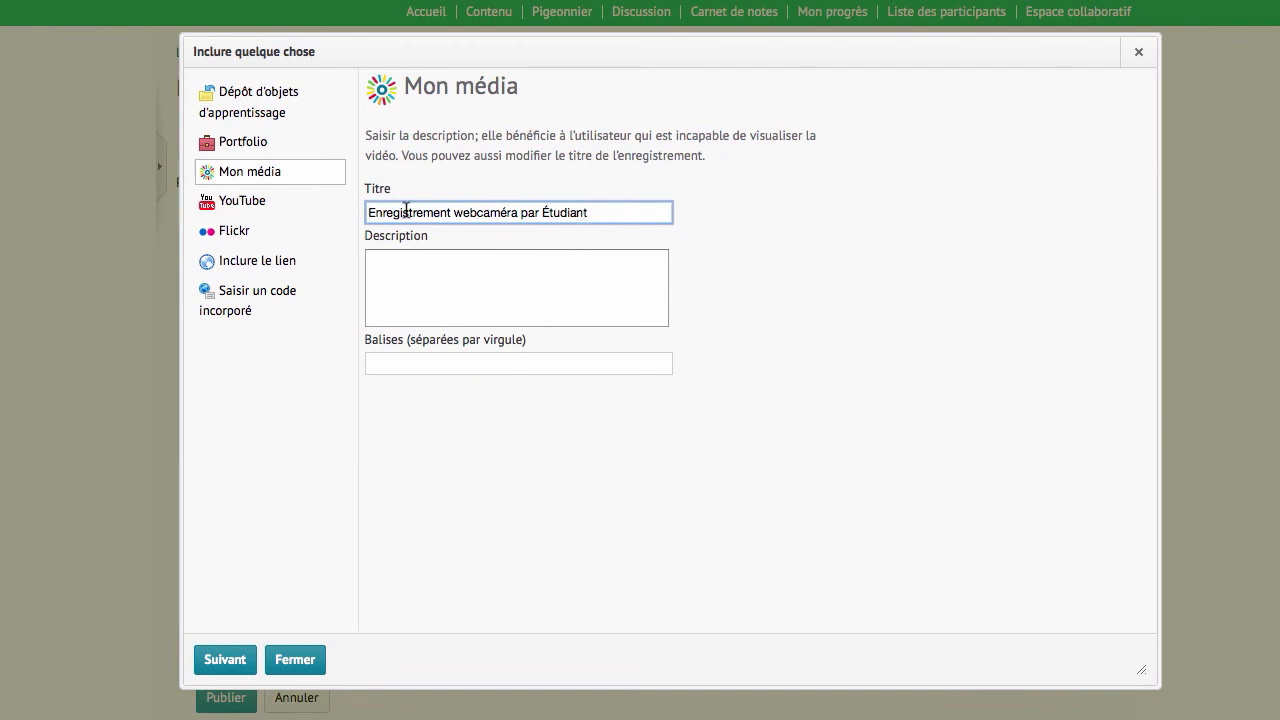
{"action": "triple_click", "coordinate": [465, 213]}
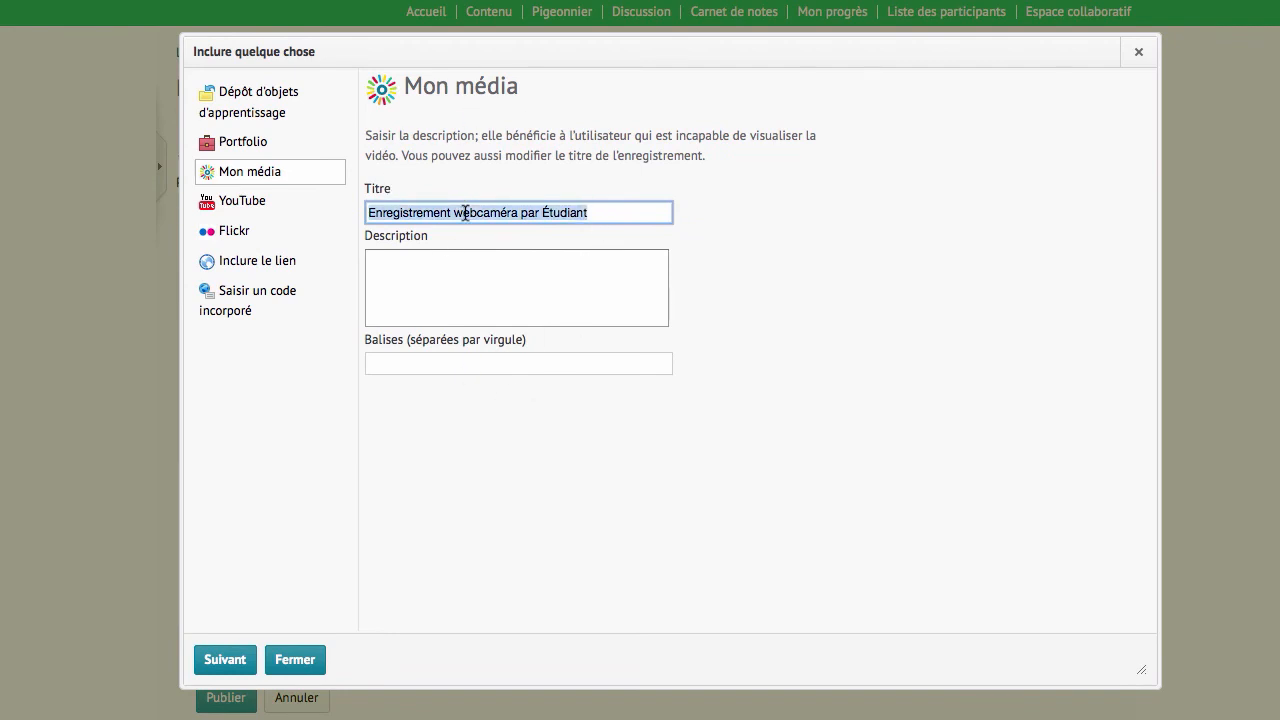
{"action": "type", "text": "Présentation"}
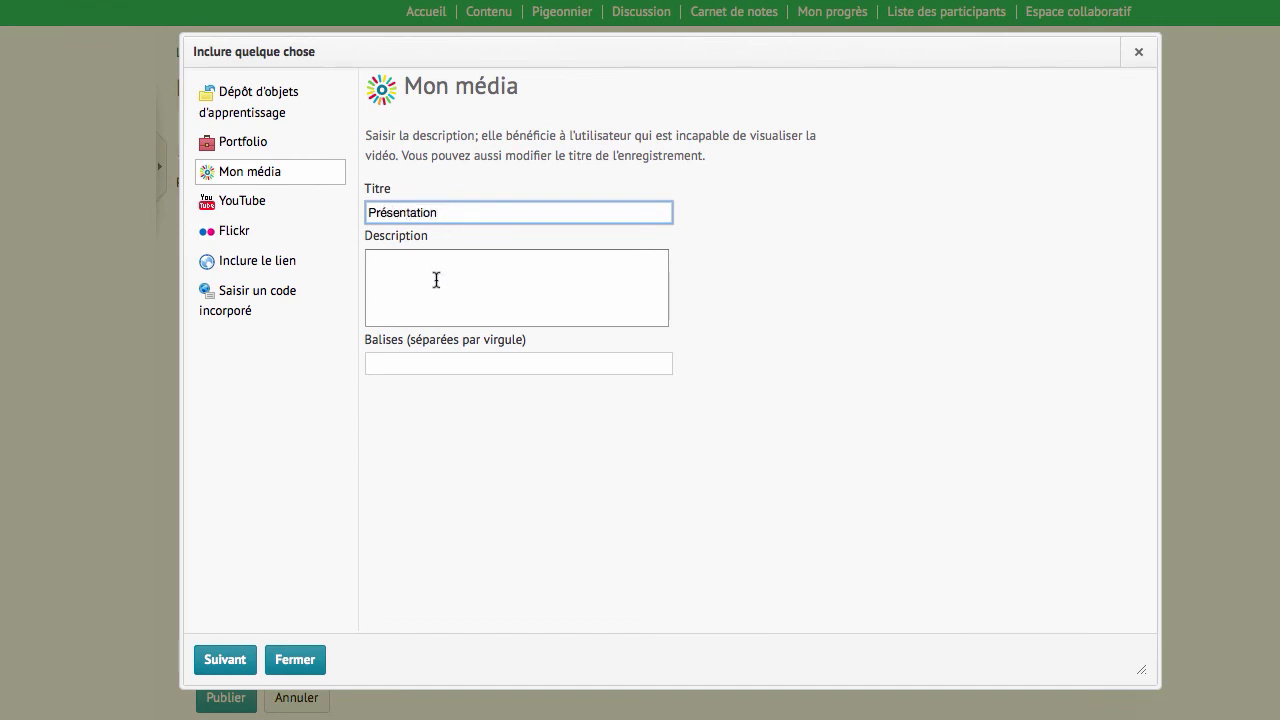
Include the webcam recording in the message body without a description, and make the message editor taller to fit the video
{"action": "left_click", "coordinate": [436, 280]}
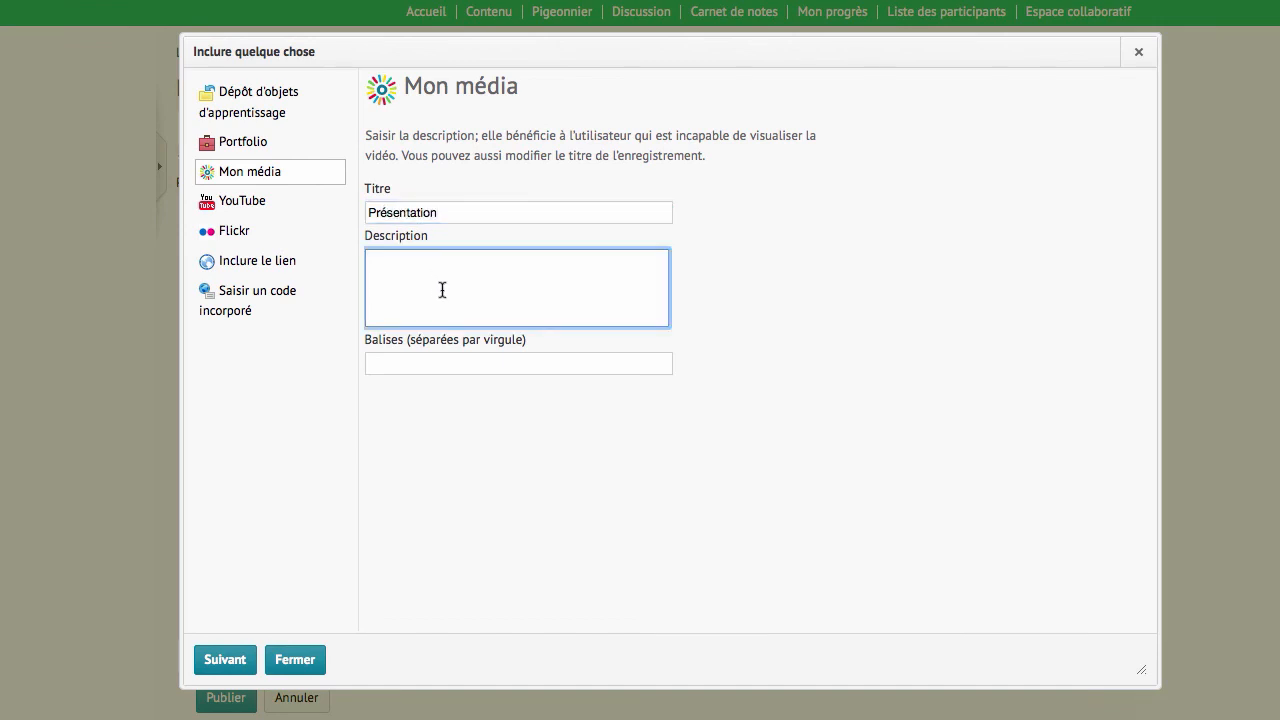
{"action": "left_click", "coordinate": [225, 660]}
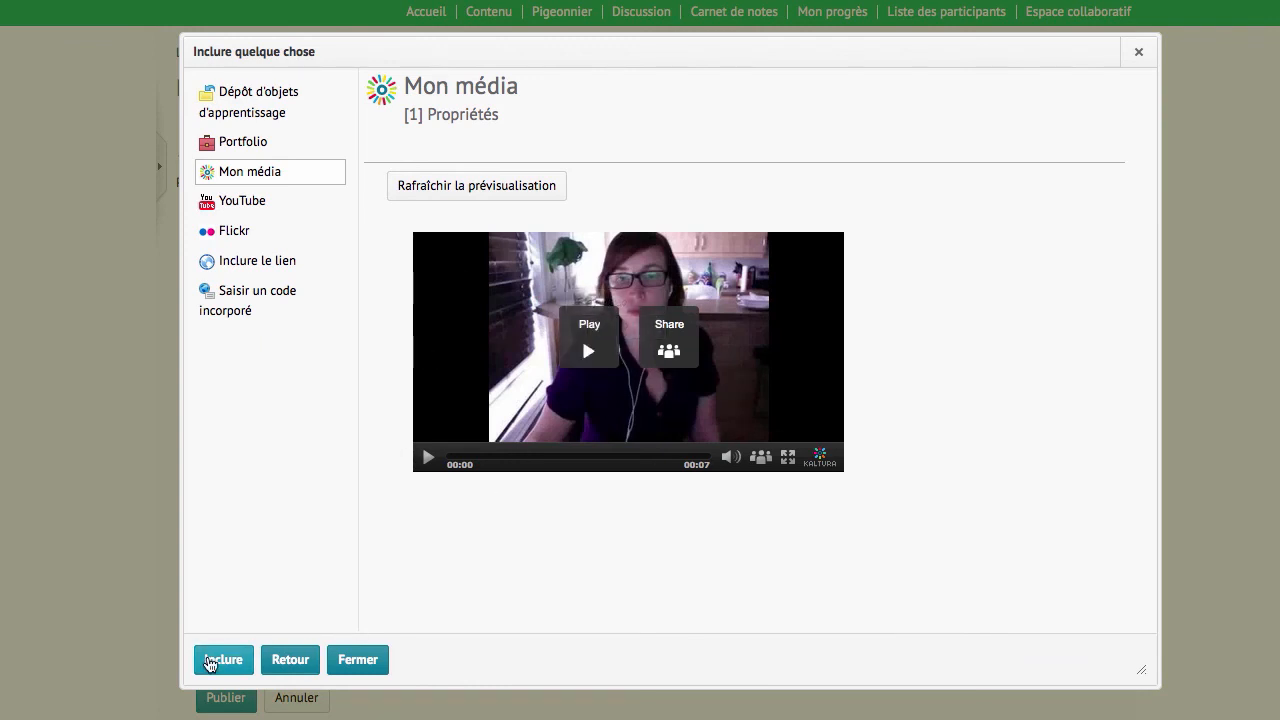
{"action": "left_click", "coordinate": [210, 661]}
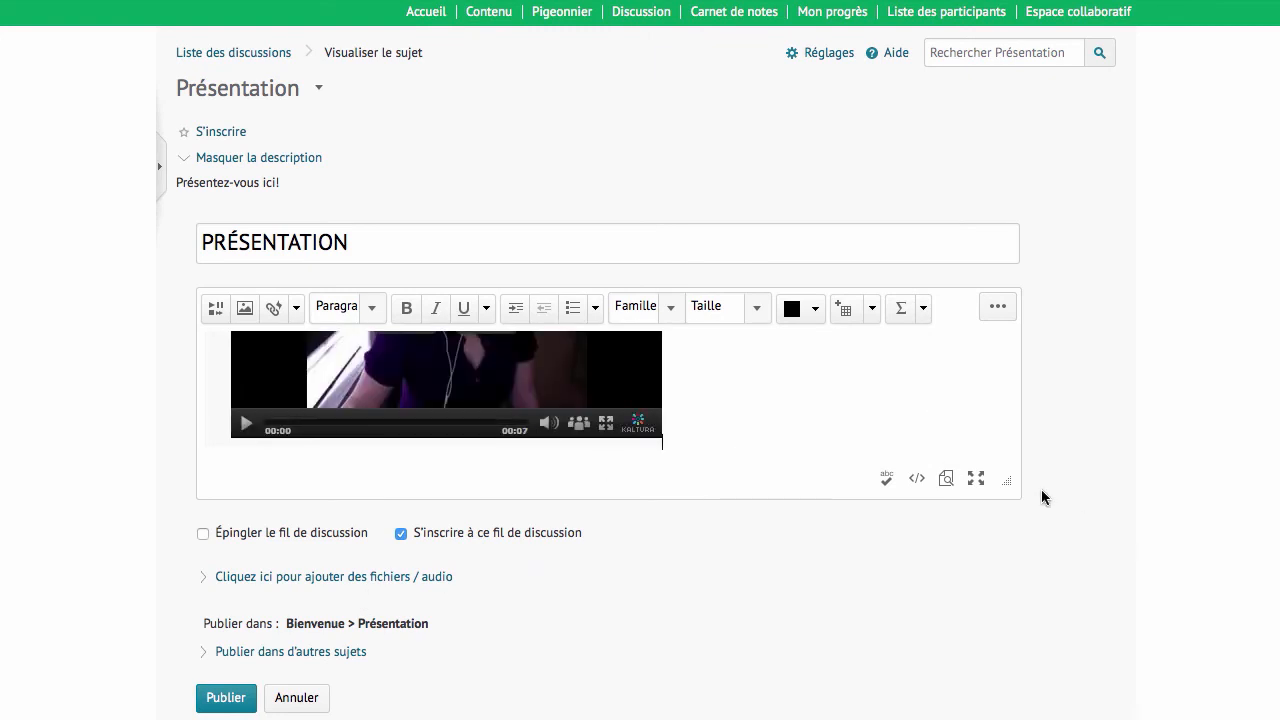
{"action": "left_click_drag", "start_coordinate": [1011, 481], "coordinate": [1008, 602]}
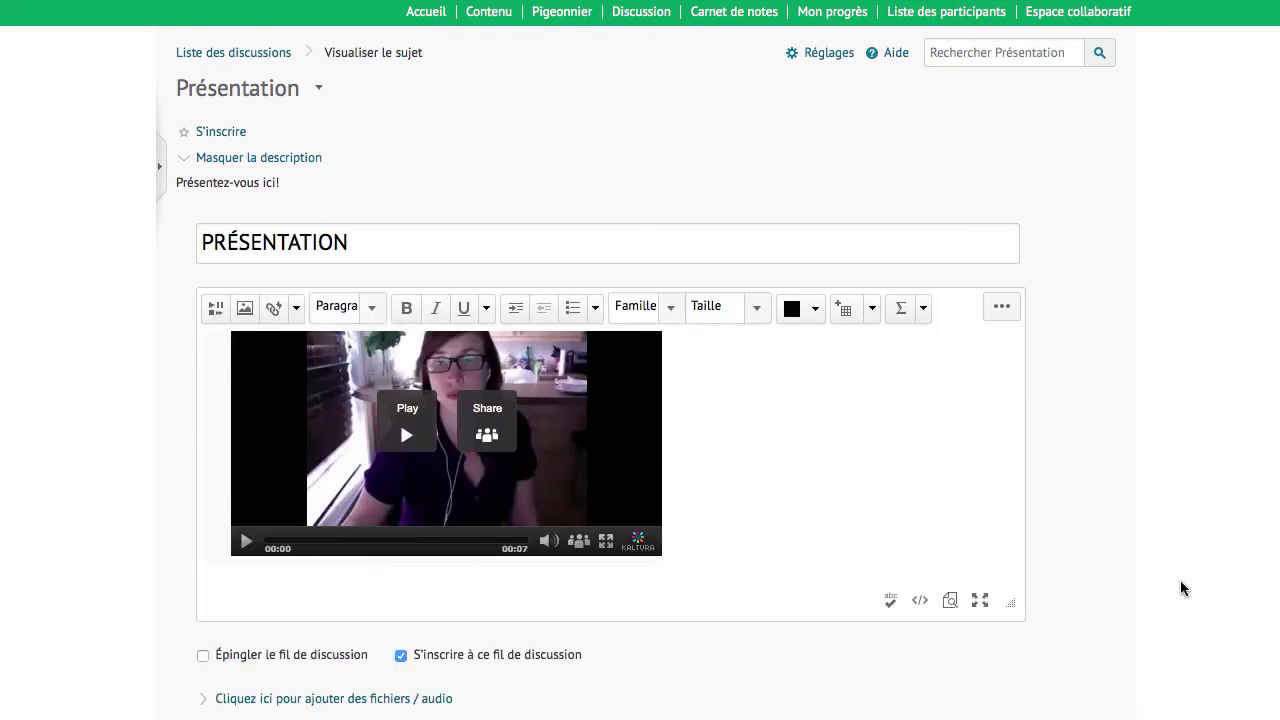
Publish the "PRÉSENTATION" thread with its embedded video and open it from the topic's thread list
{"action": "scroll", "coordinate": [1183, 589], "scroll_direction": "down", "scroll_amount": 4}
{"action": "scroll", "coordinate": [1183, 589], "scroll_direction": "down", "scroll_amount": 1}
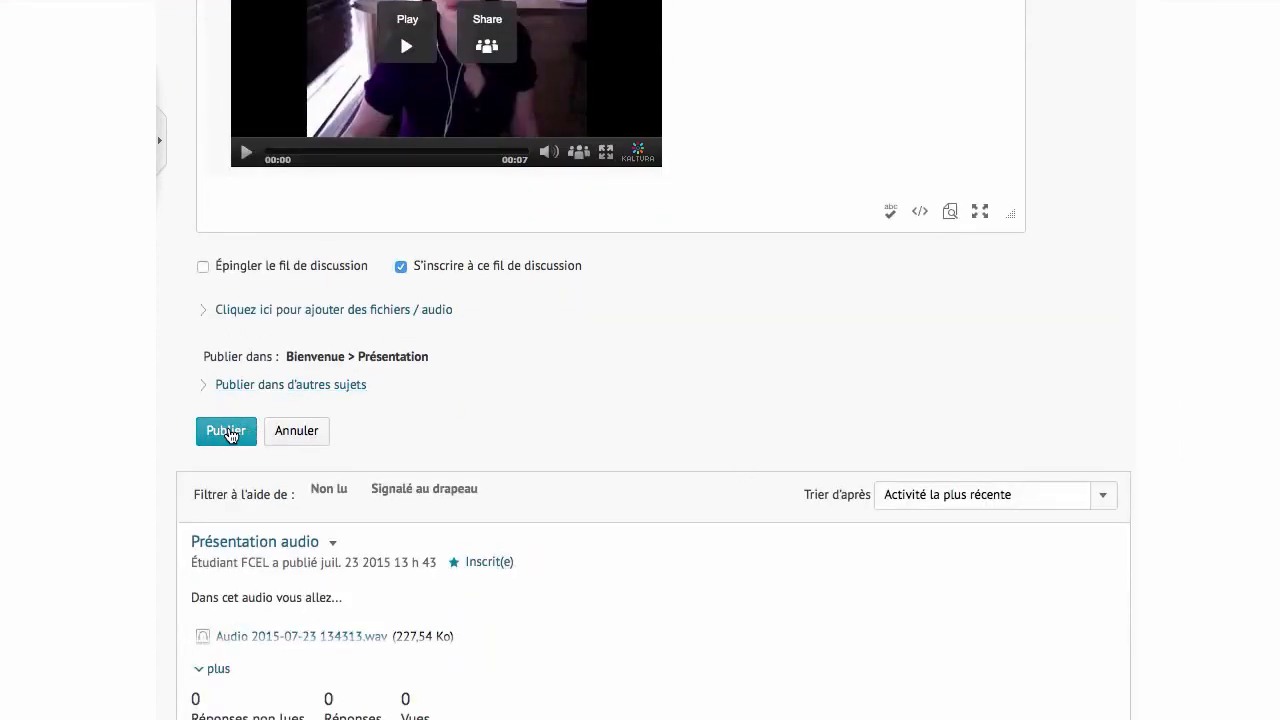
{"action": "left_click", "coordinate": [230, 433]}
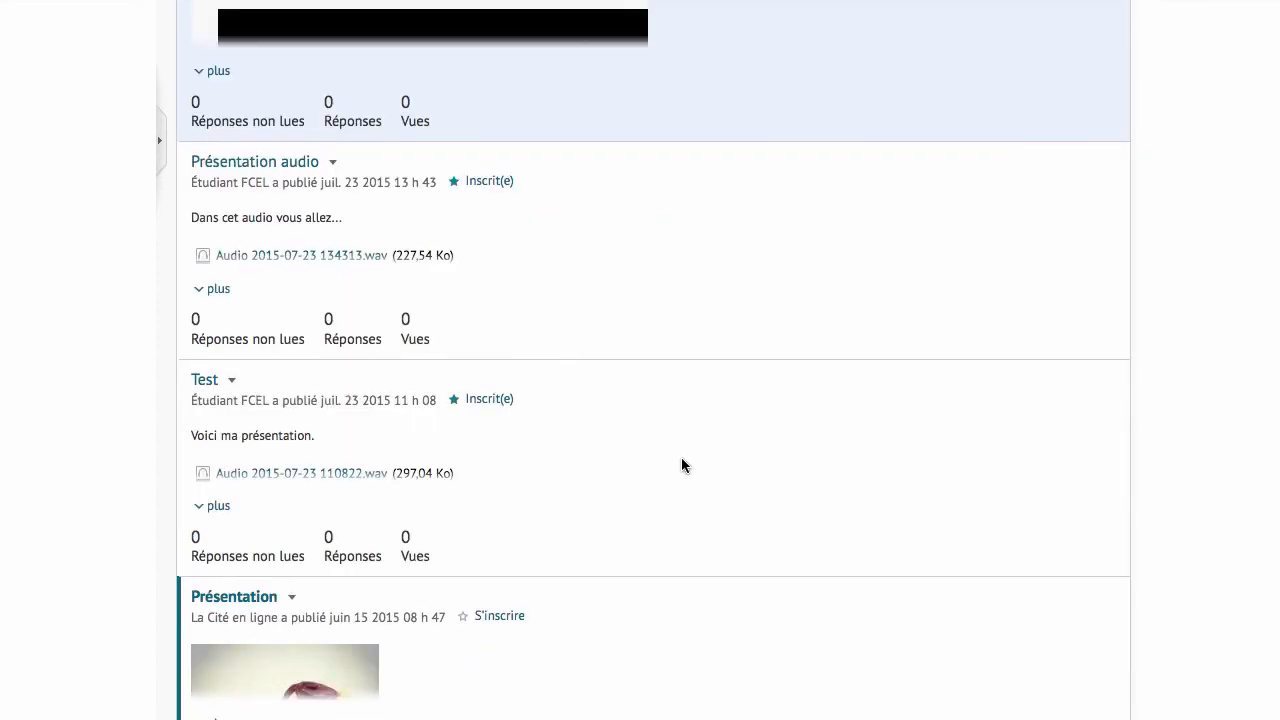
{"action": "scroll", "coordinate": [683, 460], "scroll_direction": "up", "scroll_amount": 4}
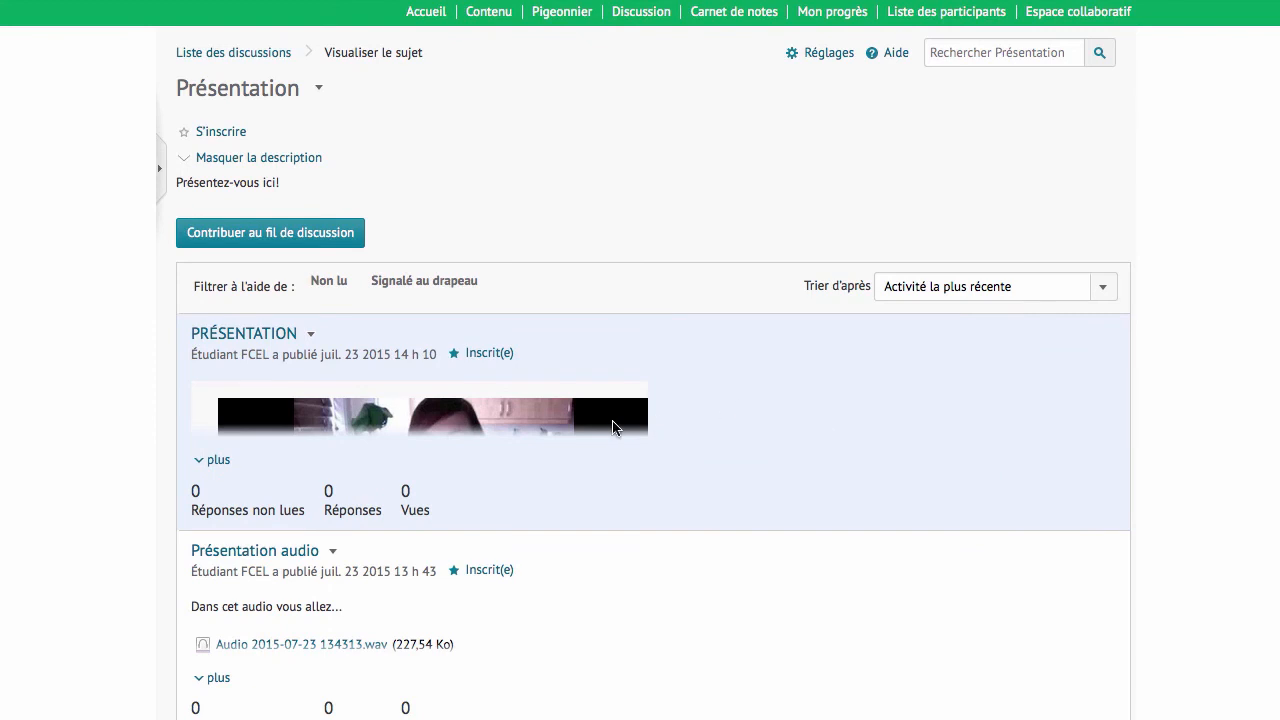
{"action": "left_click", "coordinate": [258, 334]}
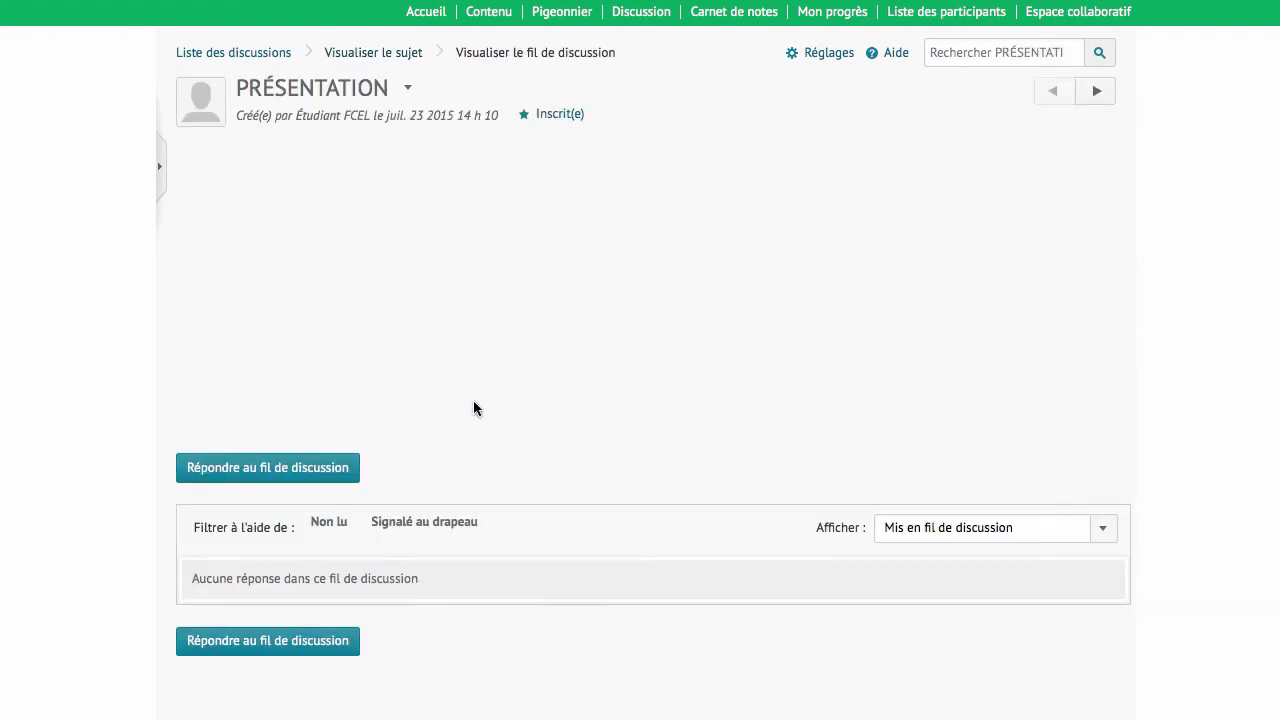